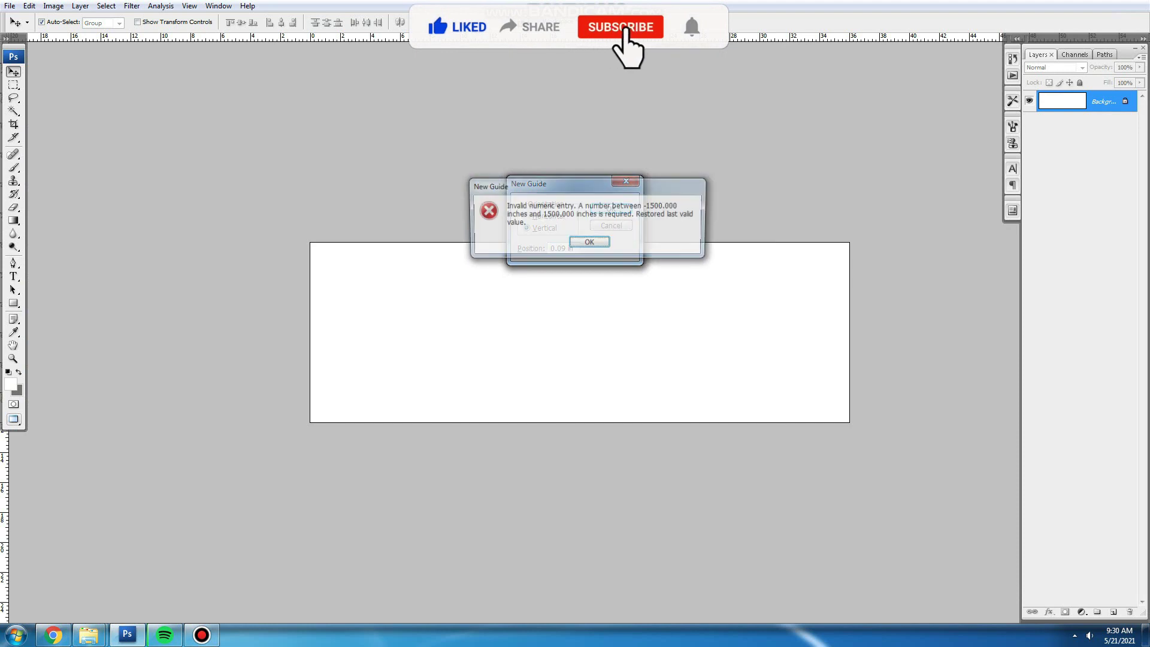
key("Return")
key("Return")
key("ctrl+z")
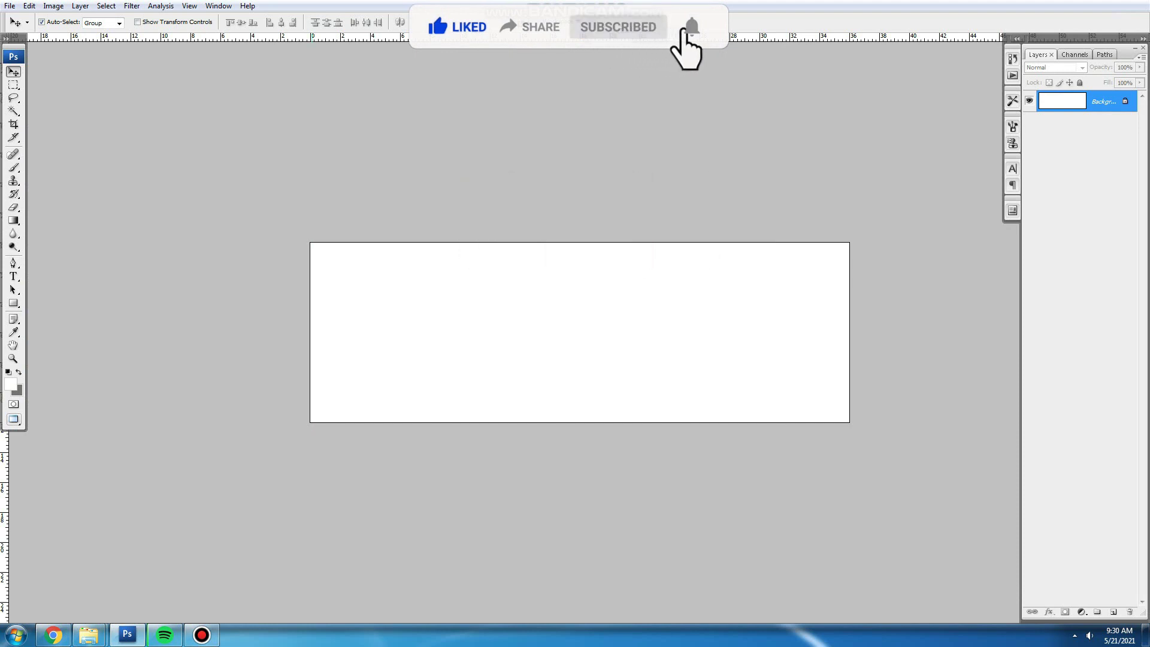
Place a vertical guide at 18 inches, down the middle of the blank album spread
key("alt+v")
type("e18")
key("Return")
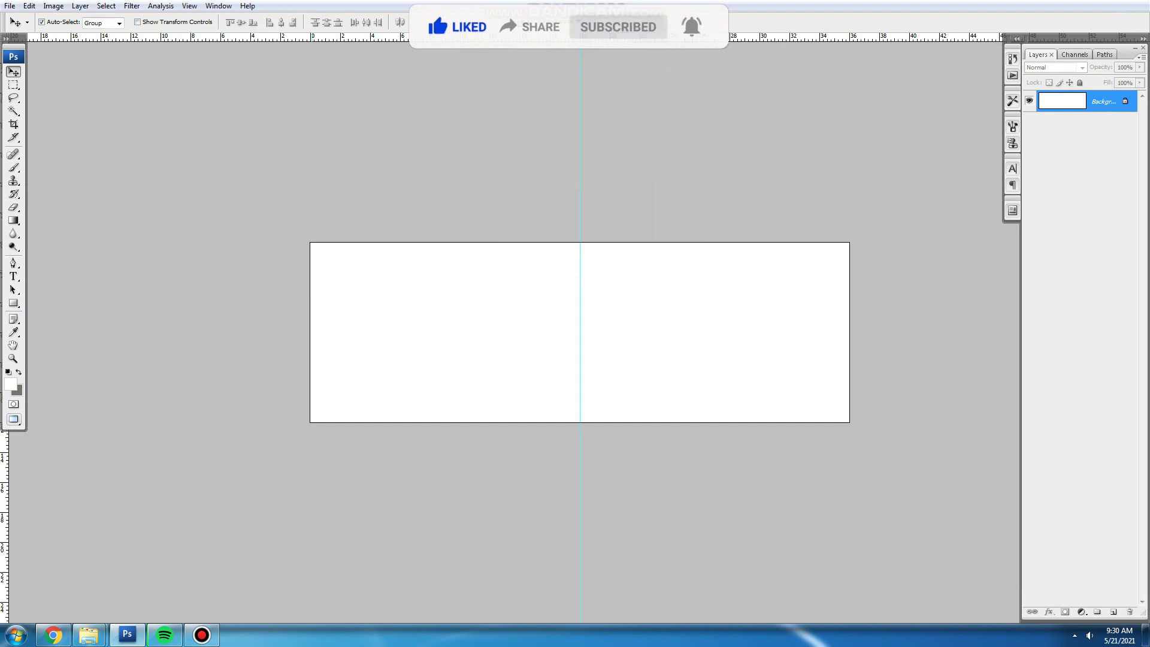
Paste the cake-cutting group photo into the spread, scale it to about 41.8%, and place it mostly over the spread's right half
key("ctrl+v")
key("ctrl+t")
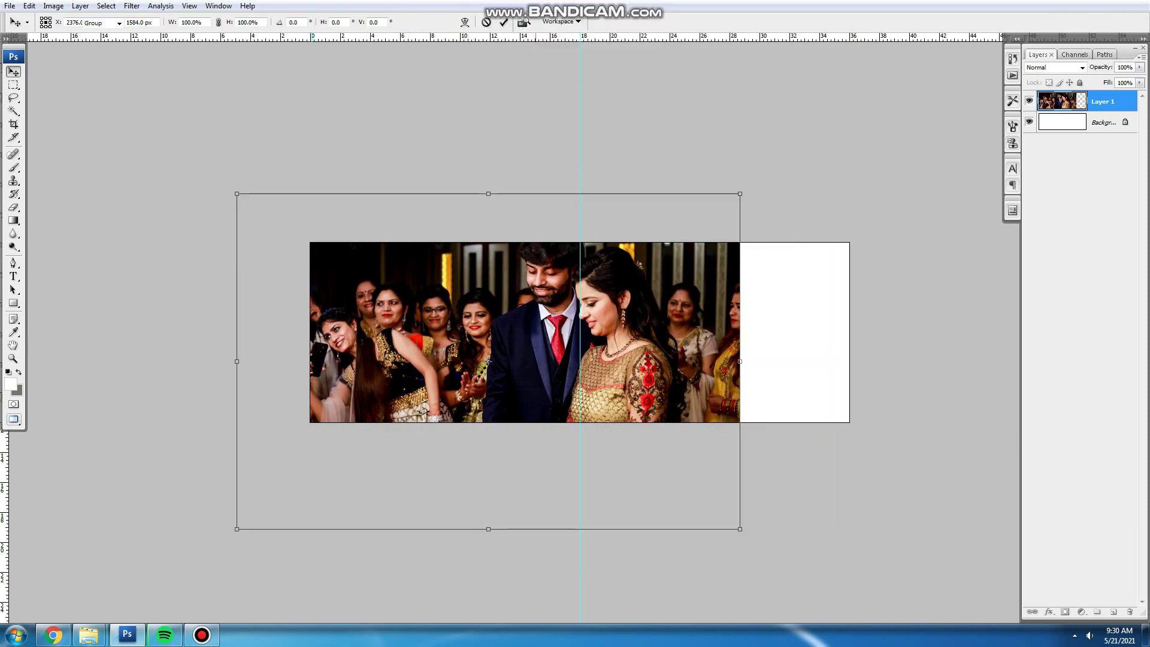
key("Escape")
key("ctrl+t")
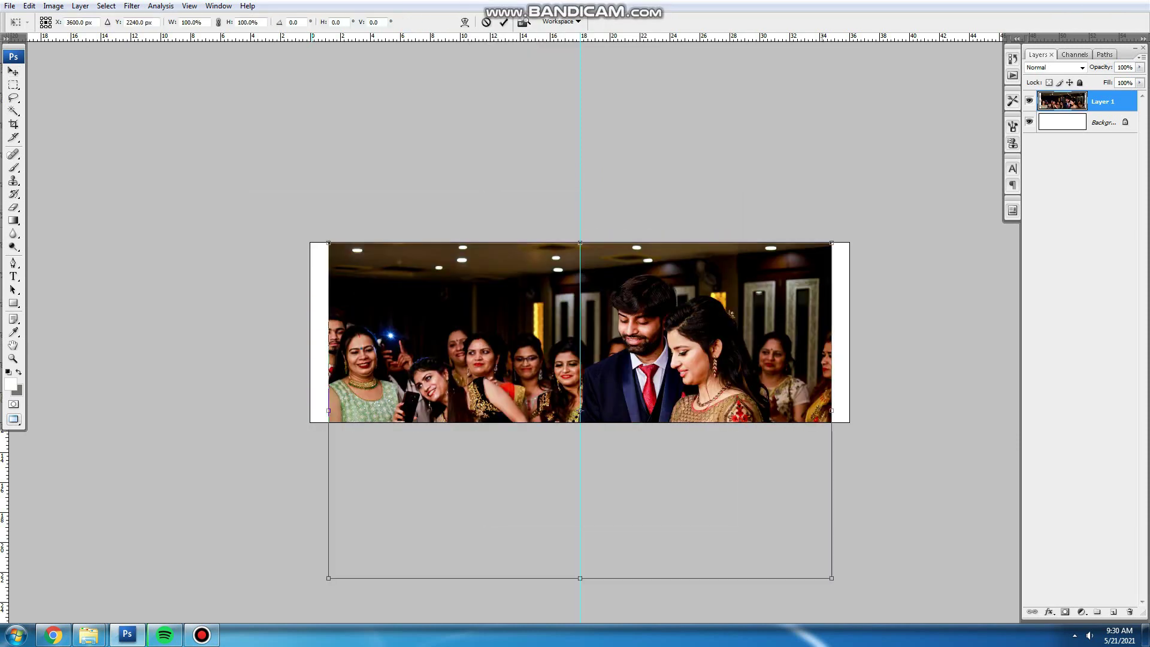
left_click_drag(831, 243, 685, 340)
left_click_drag(674, 383, 759, 307)
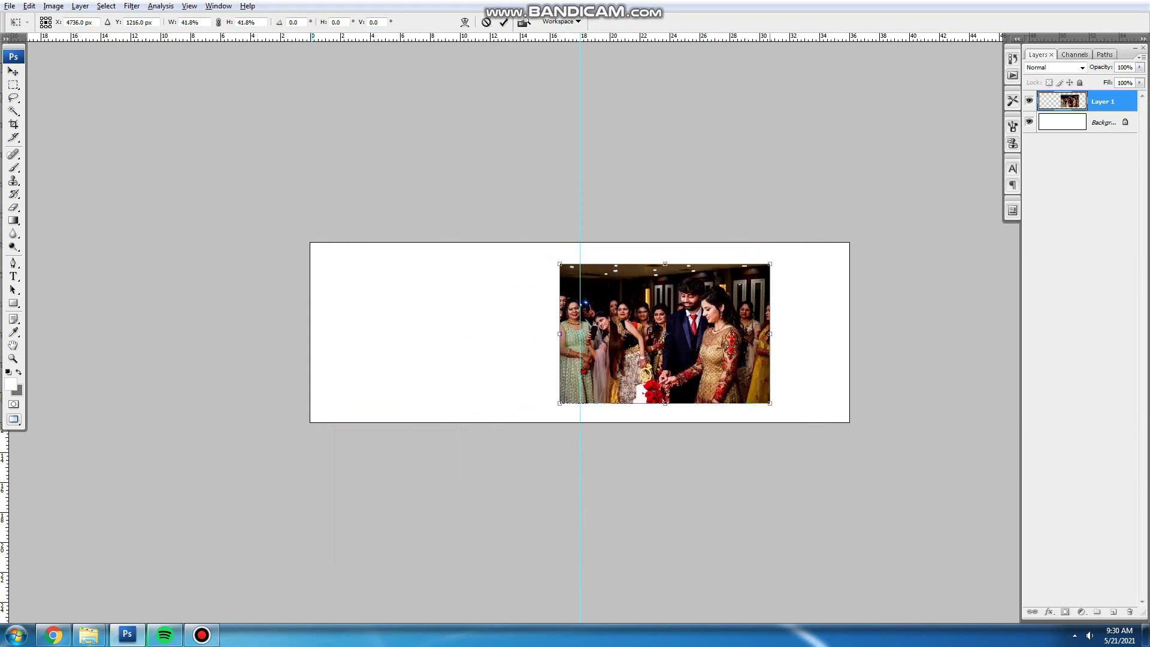
Open the couple photo _U6A6067 from the subfolder in the file explorer as a separate Photoshop document
left_click(127, 635)
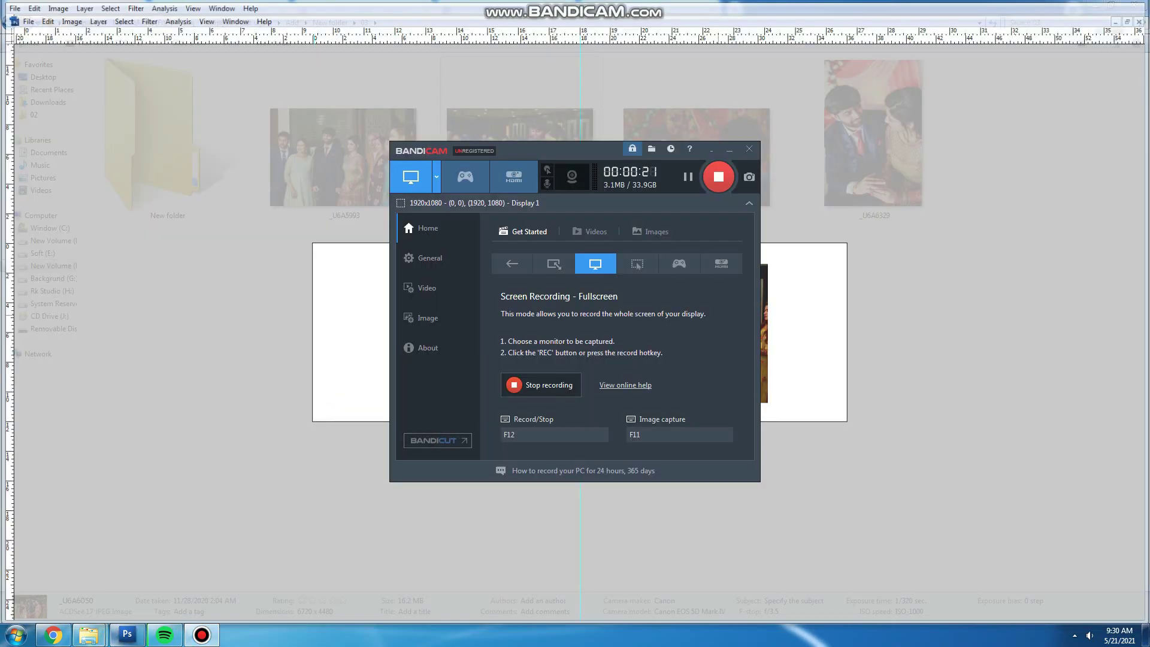
mouse_move(89, 635)
left_click(75, 573)
left_click_drag(520, 157, 171, 173)
double_click(171, 174)
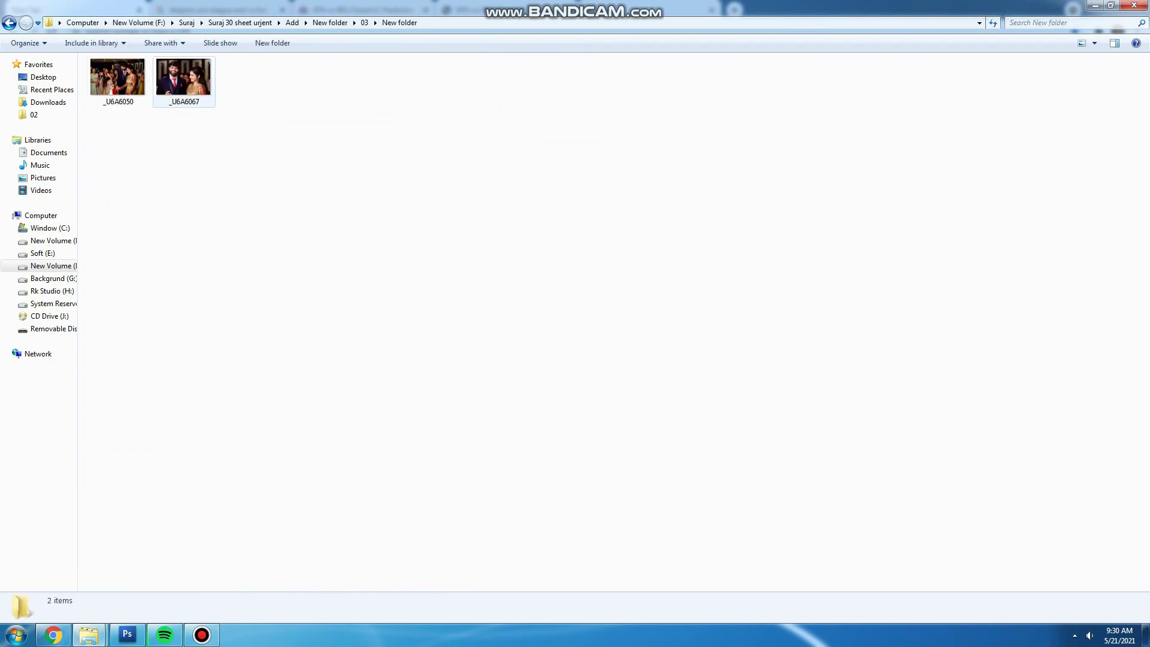
left_click_drag(184, 77, 127, 629)
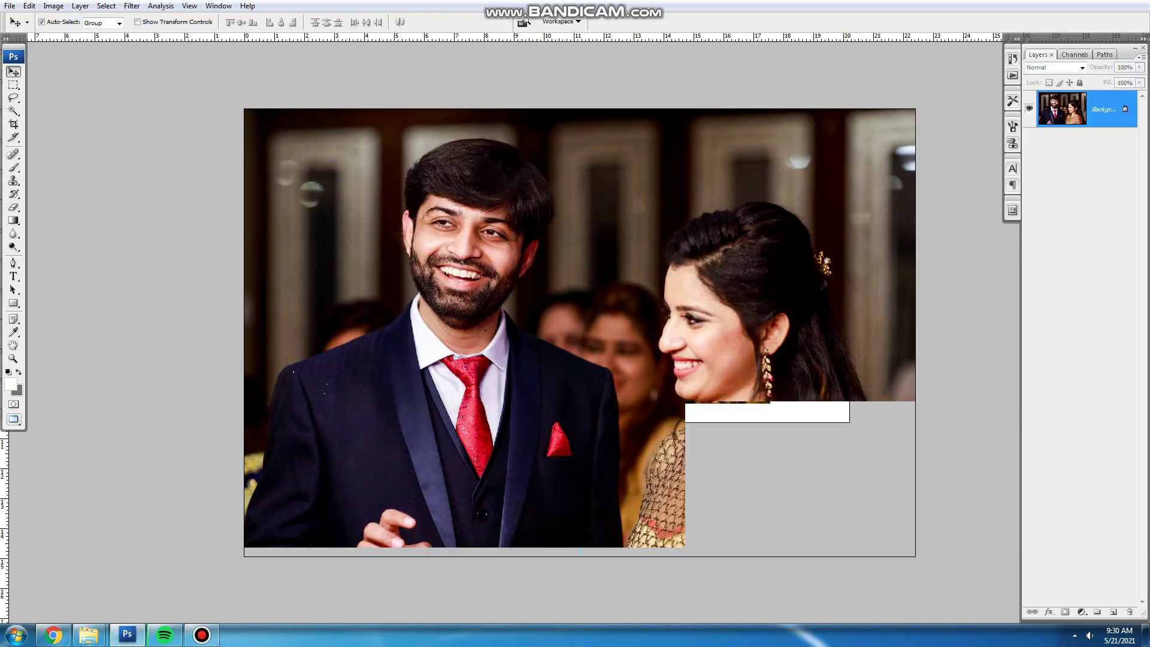
Duplicate the couple photo's Background layer, invert the copy's colours and set its blend mode to Color
key("ctrl+j")
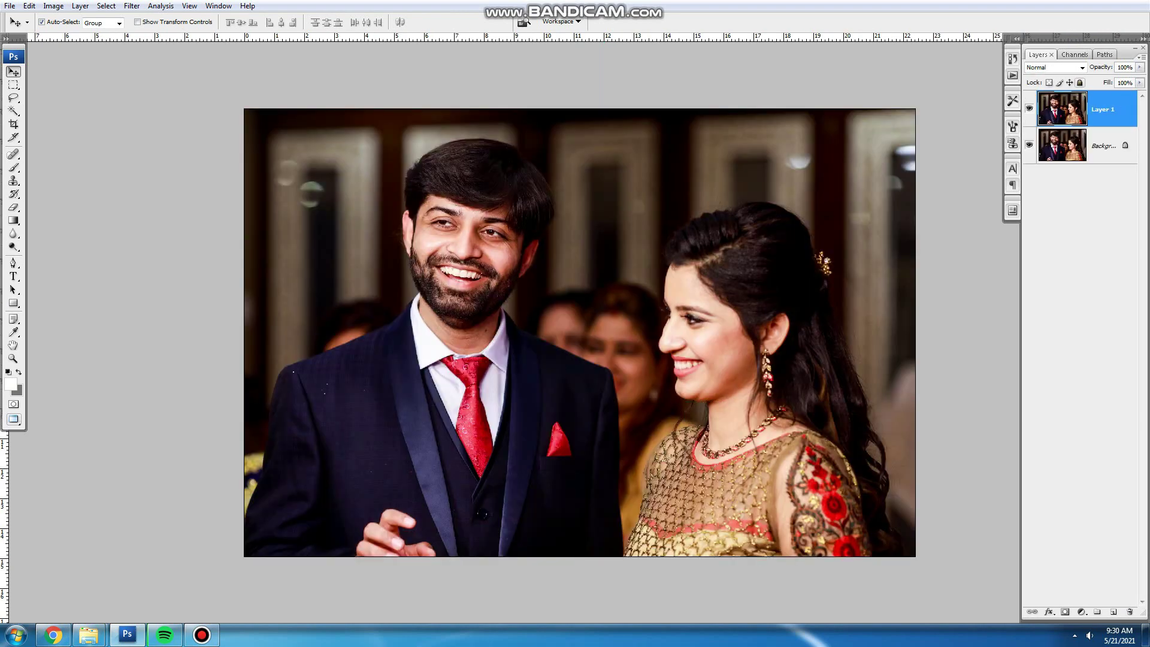
key("ctrl+i")
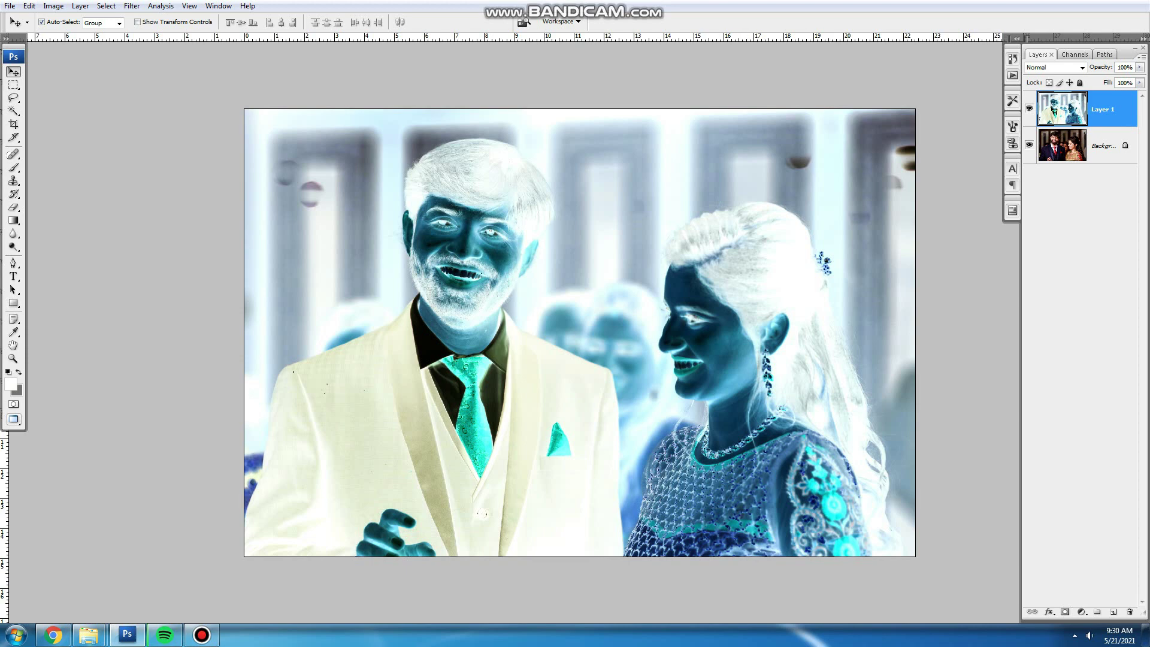
left_click(1054, 67)
left_click(1054, 347)
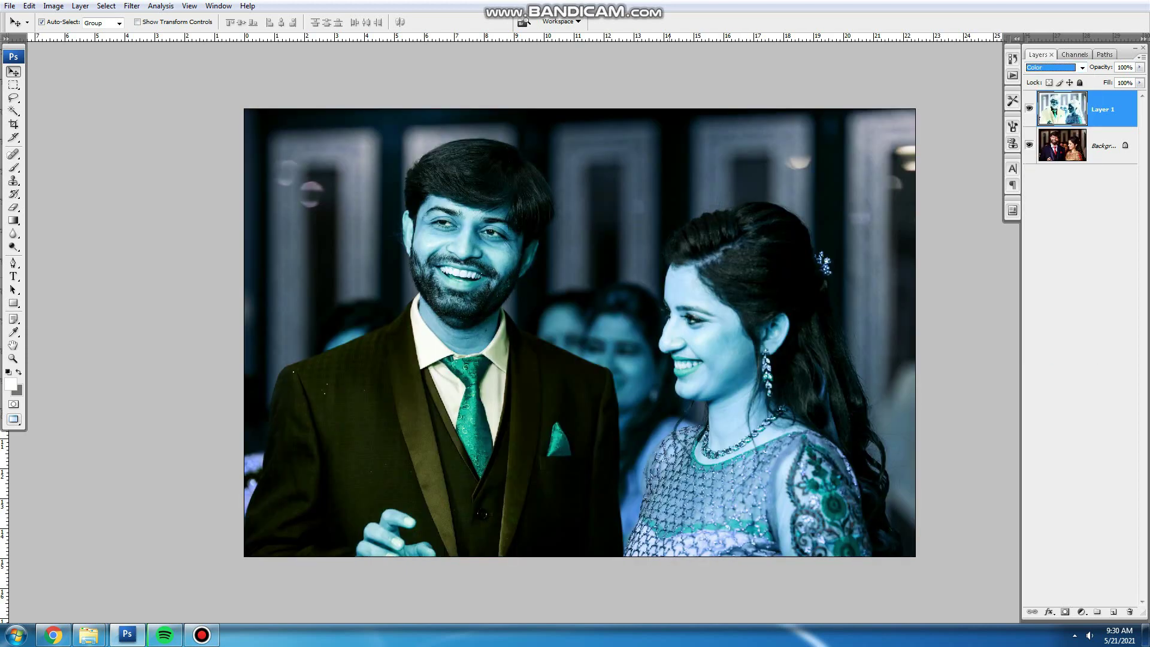
Shift the inverted layer's hue by +180 and lower its Cyans saturation with Hue/Saturation, and merge it into the background
key("ctrl+u")
left_click_drag(539, 148, 797, 271)
left_click_drag(804, 328, 867, 328)
left_click(825, 293)
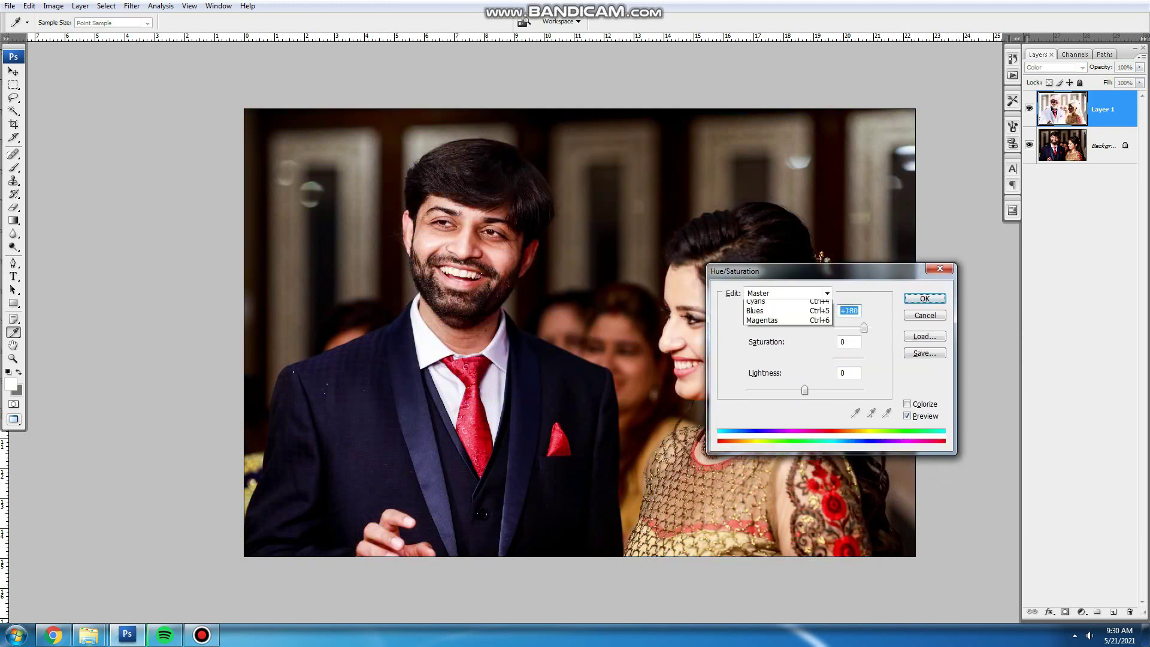
left_click(779, 344)
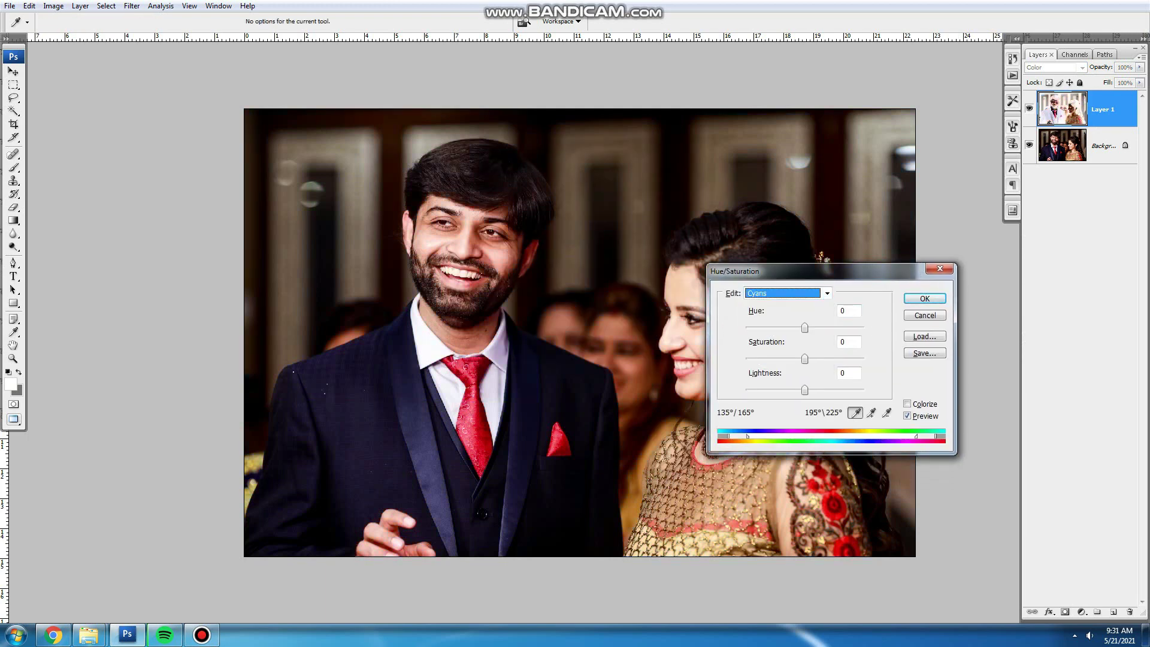
left_click_drag(805, 360, 793, 360)
key("Return")
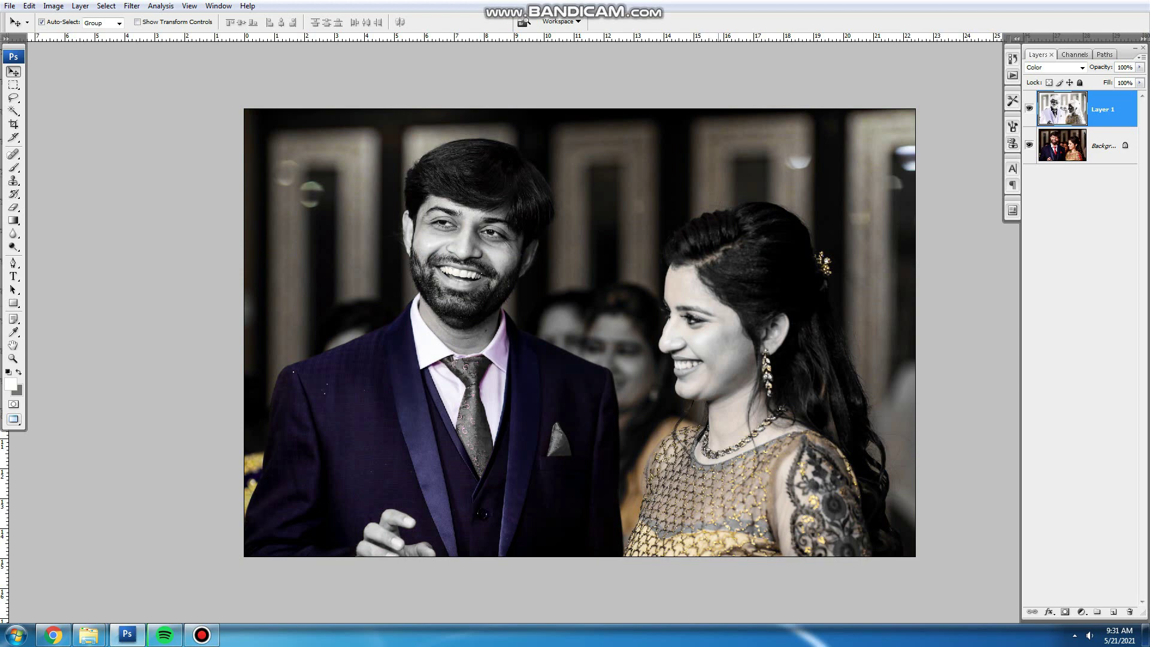
key("ctrl+e")
Lasso the woman's face and neck and feather the selection by 20 pixels
key("l")
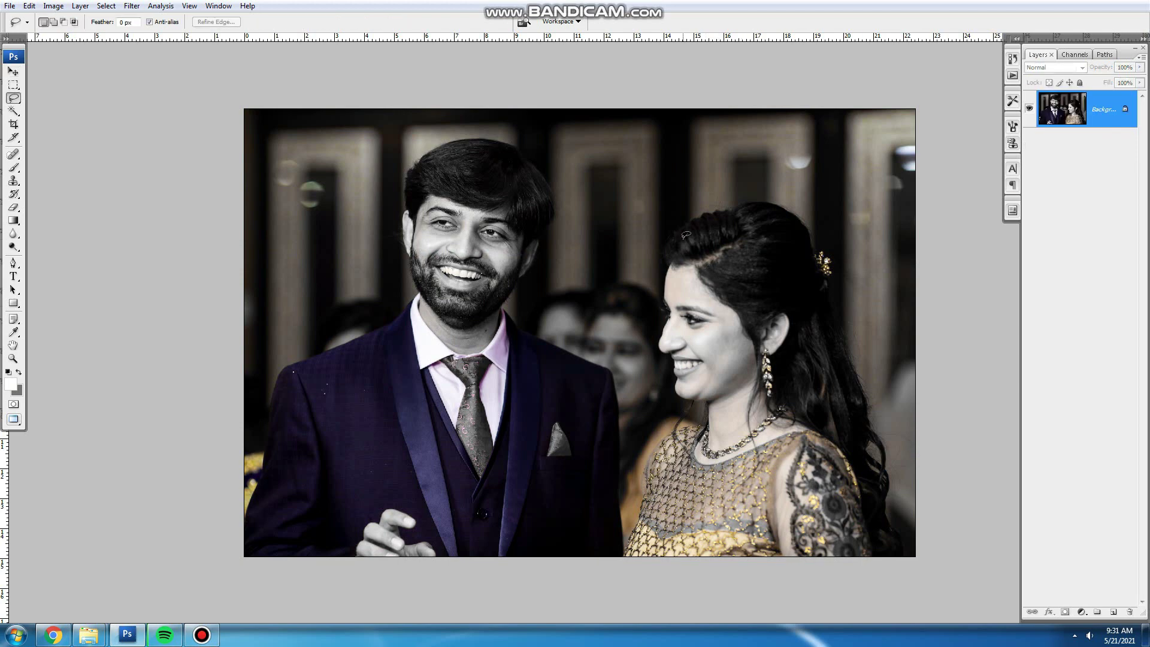
left_click_drag(756, 353, 756, 355)
key("ctrl+alt+d")
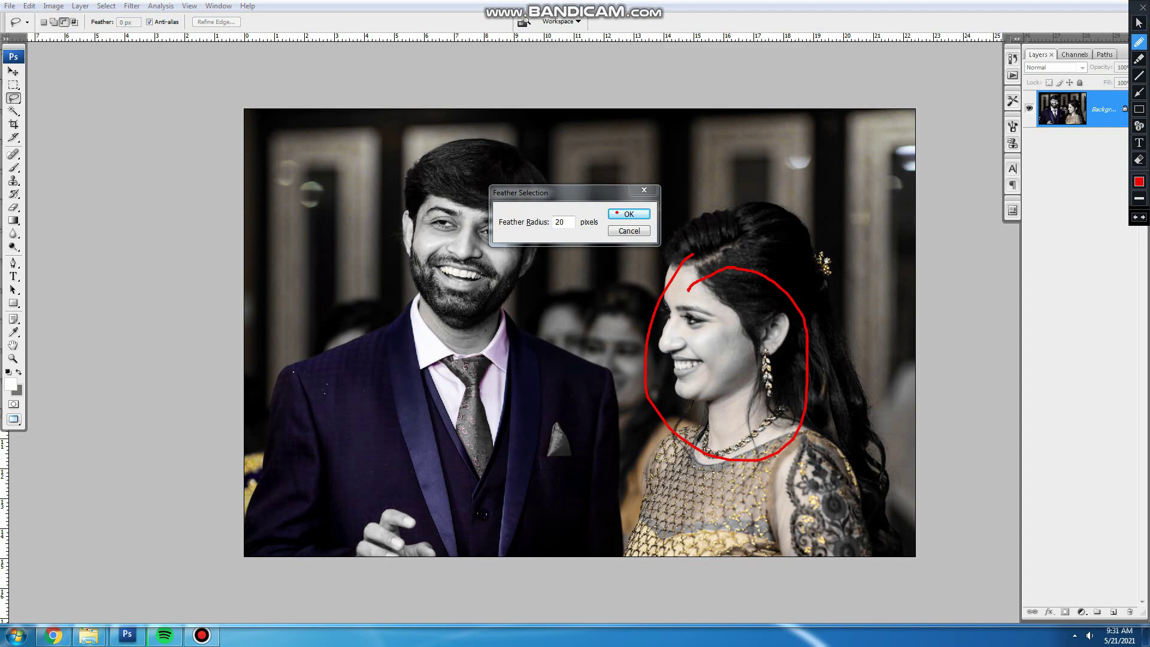
left_click(1144, 7)
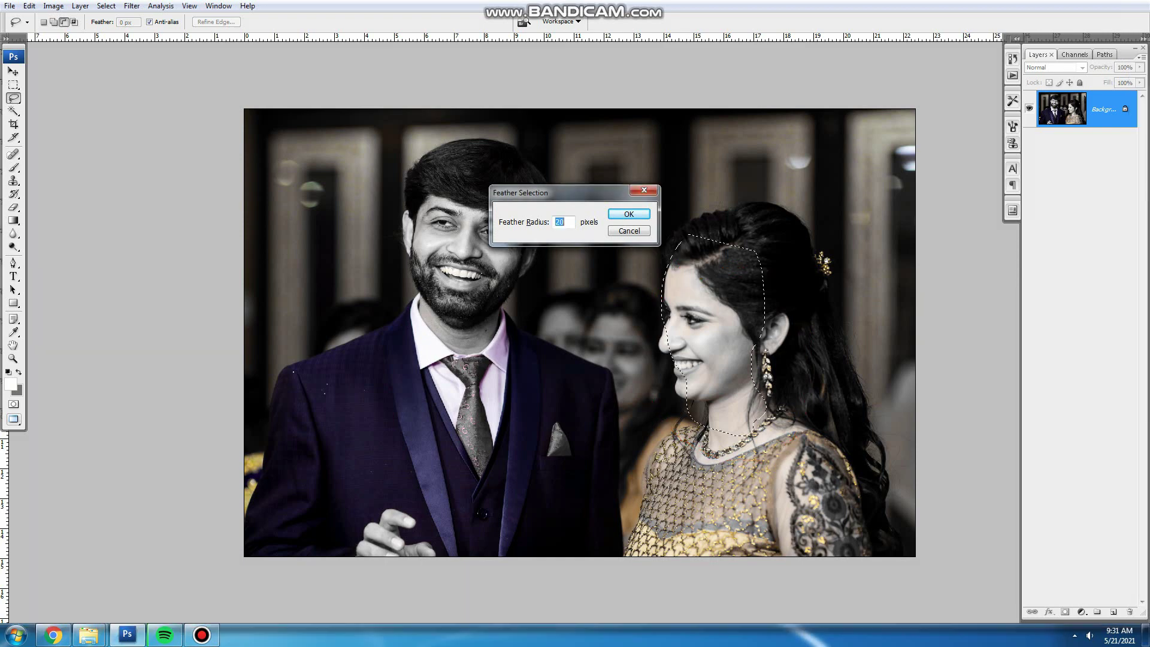
key("Return")
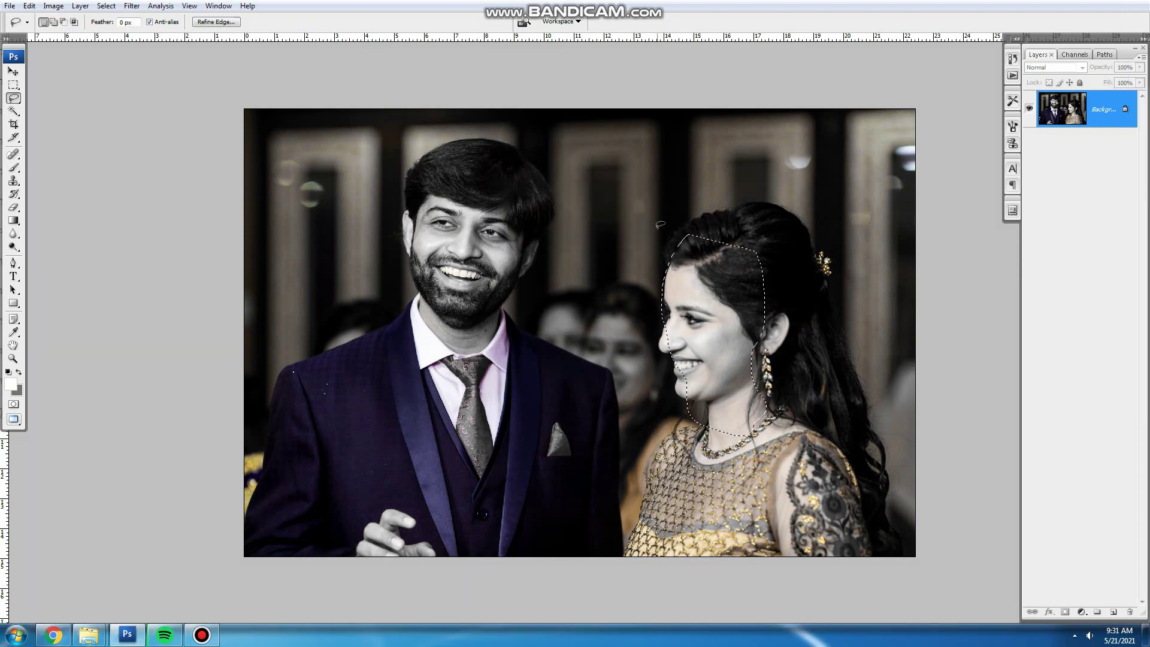
key("ctrl+alt+d")
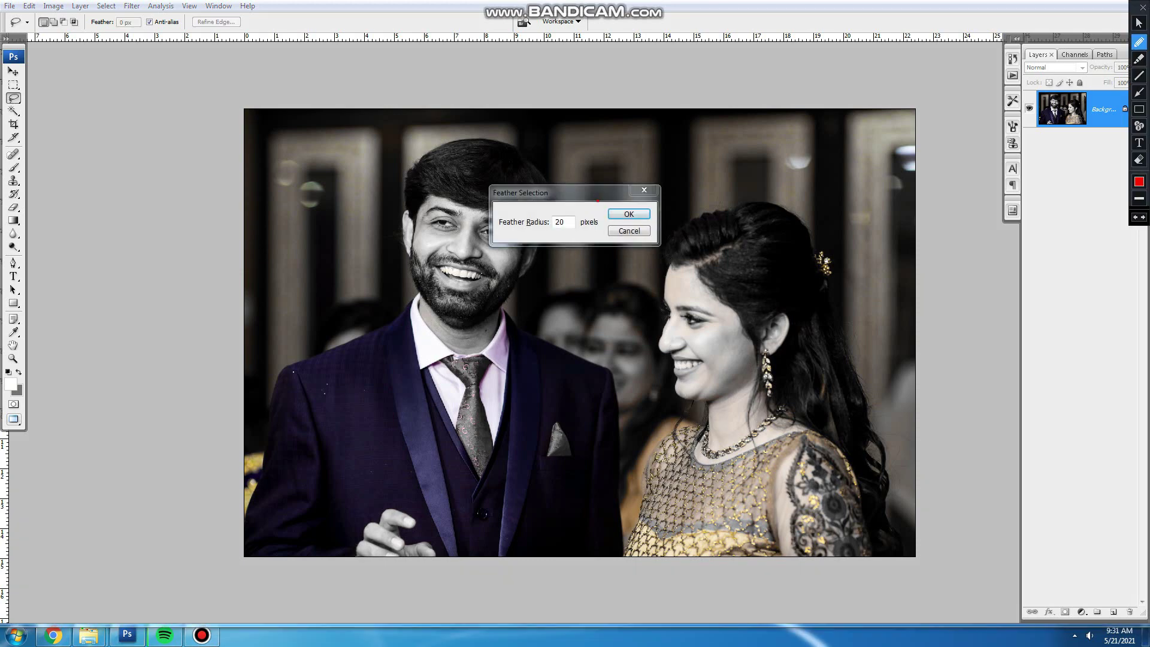
key("Escape")
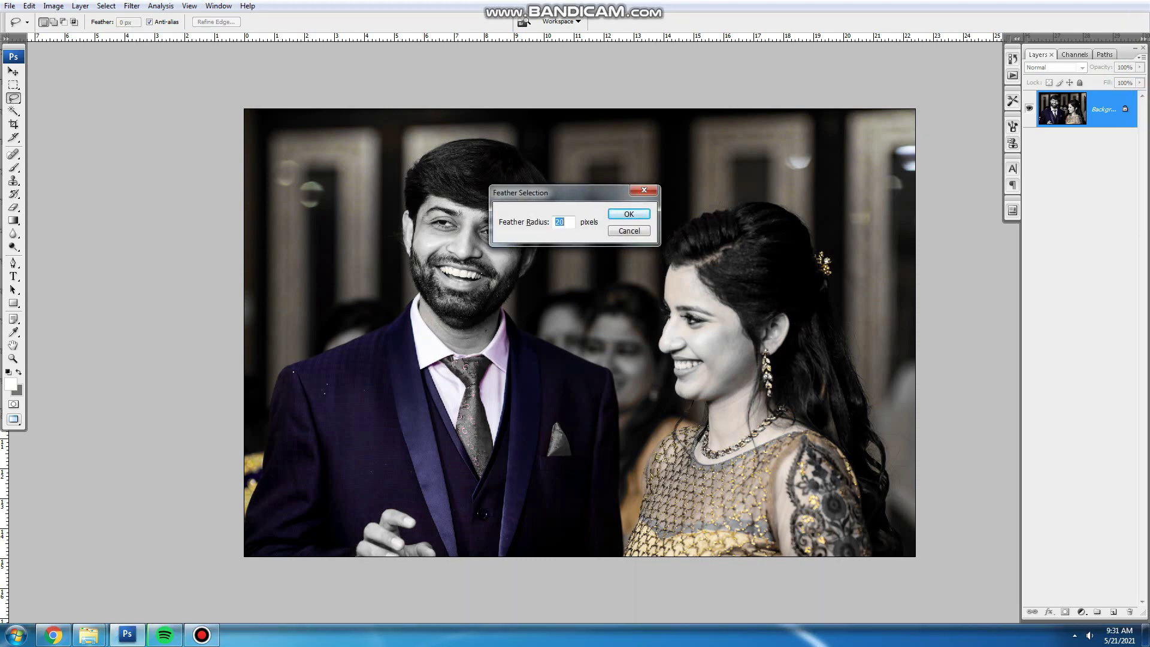
key("Return")
Apply Hue/Saturation with its previous settings to the feathered face selection and deselect
key("ctrl+alt+u")
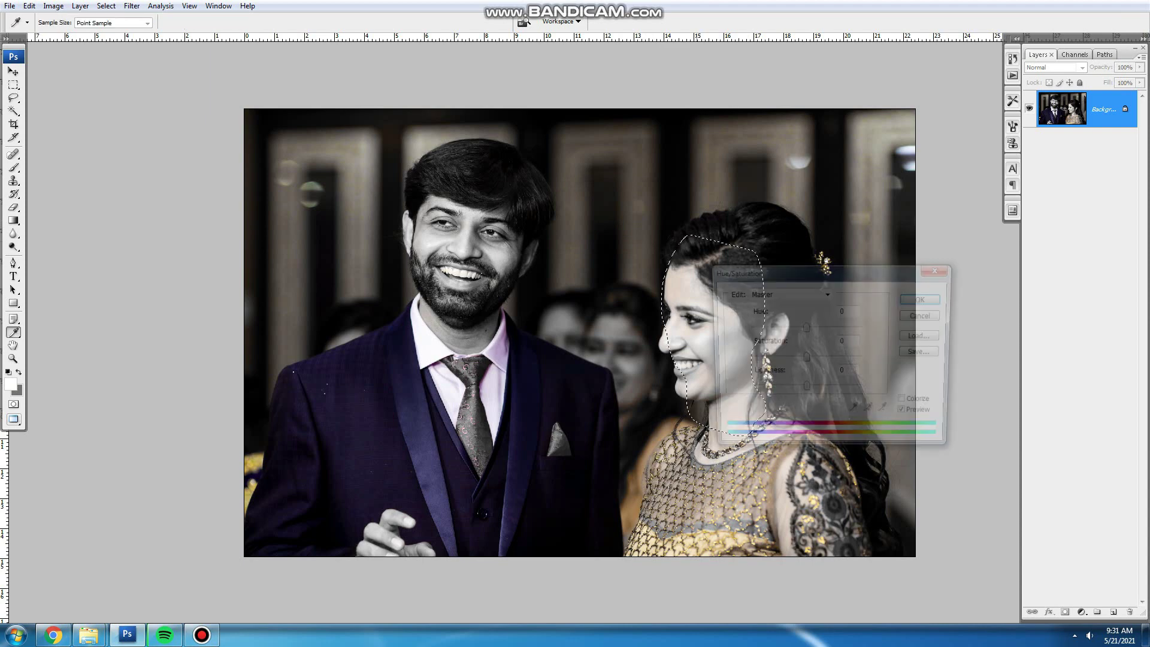
key("Return")
key("ctrl+d")
Copy the edited couple photo and close _U6A6067.jpg without saving the changes
key("z")
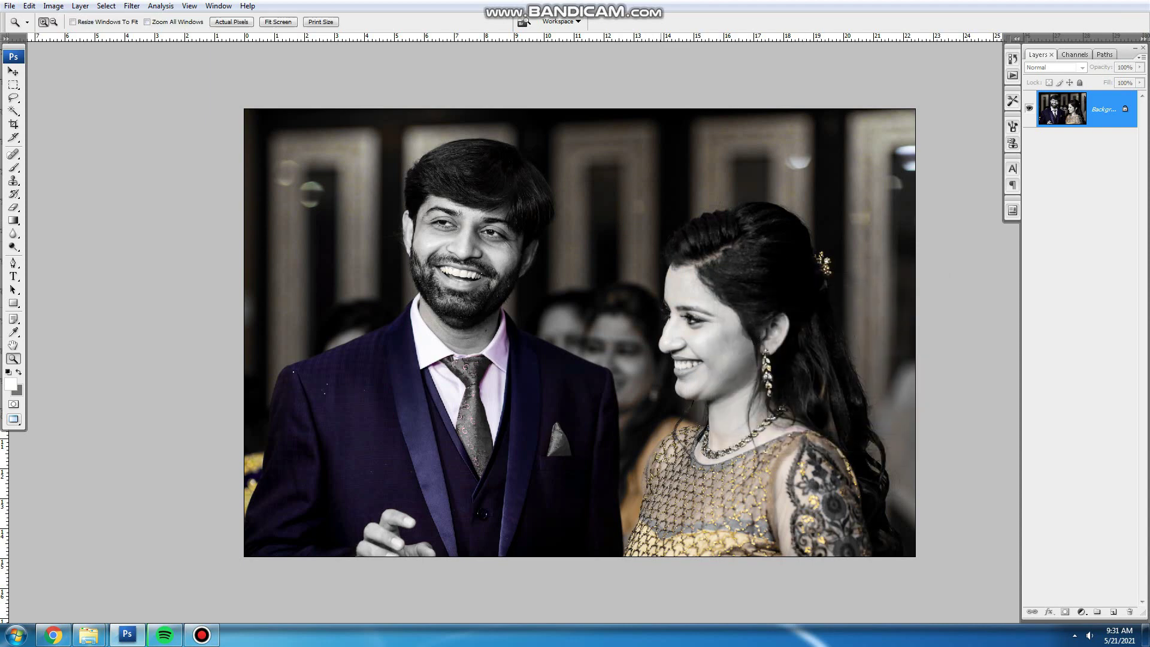
right_click(591, 282)
left_click(641, 290)
key("ctrl+w")
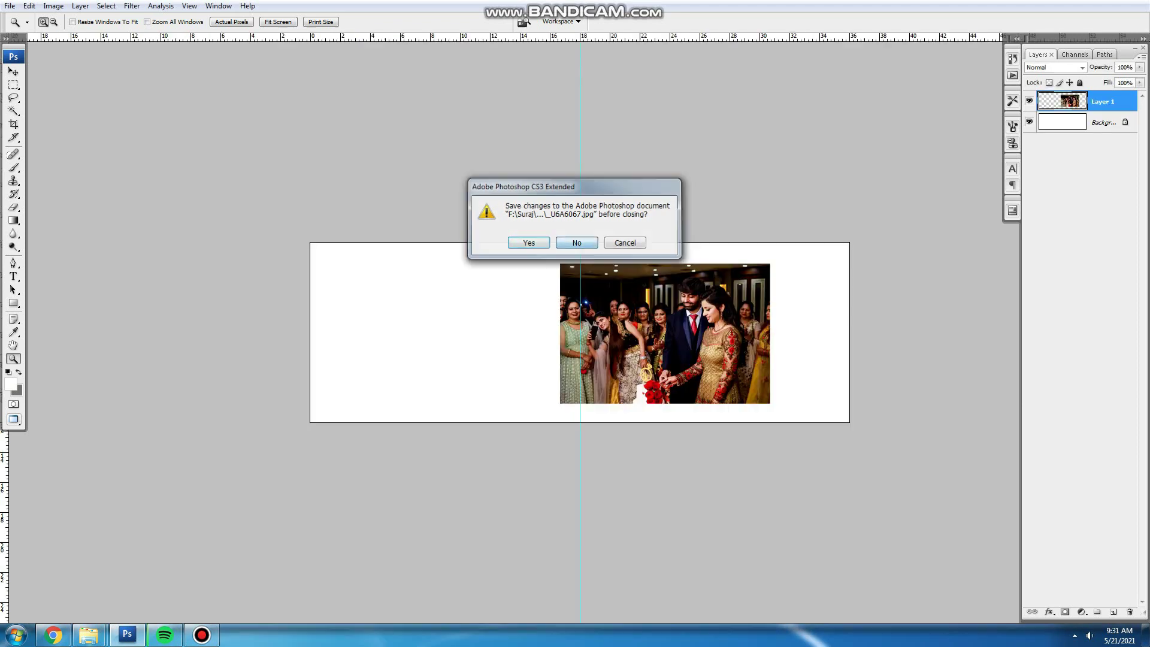
key("n")
Paste the edited couple photo into the album spread directly above the Background layer, behind the group photo
key("Tab")
key("Tab")
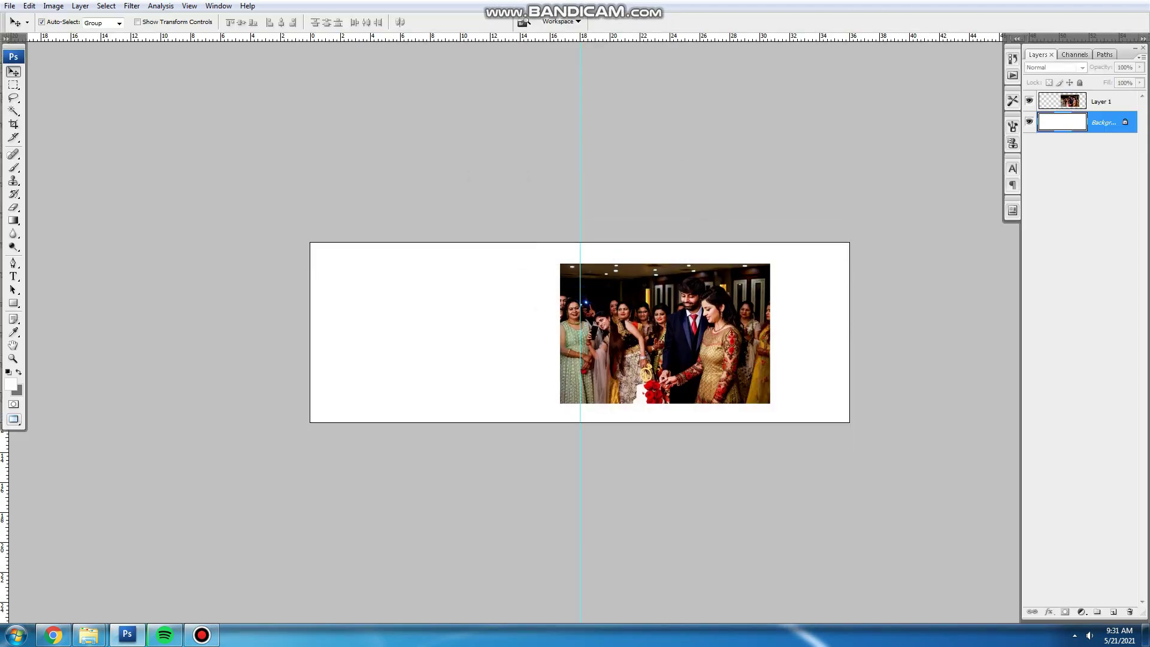
key("Tab")
right_click(460, 295)
left_click(501, 304)
Scale down the pasted couple photo and position it to cover the spread's left half, slightly past the centre guide
key("ctrl+t")
left_click_drag(525, 330, 405, 287)
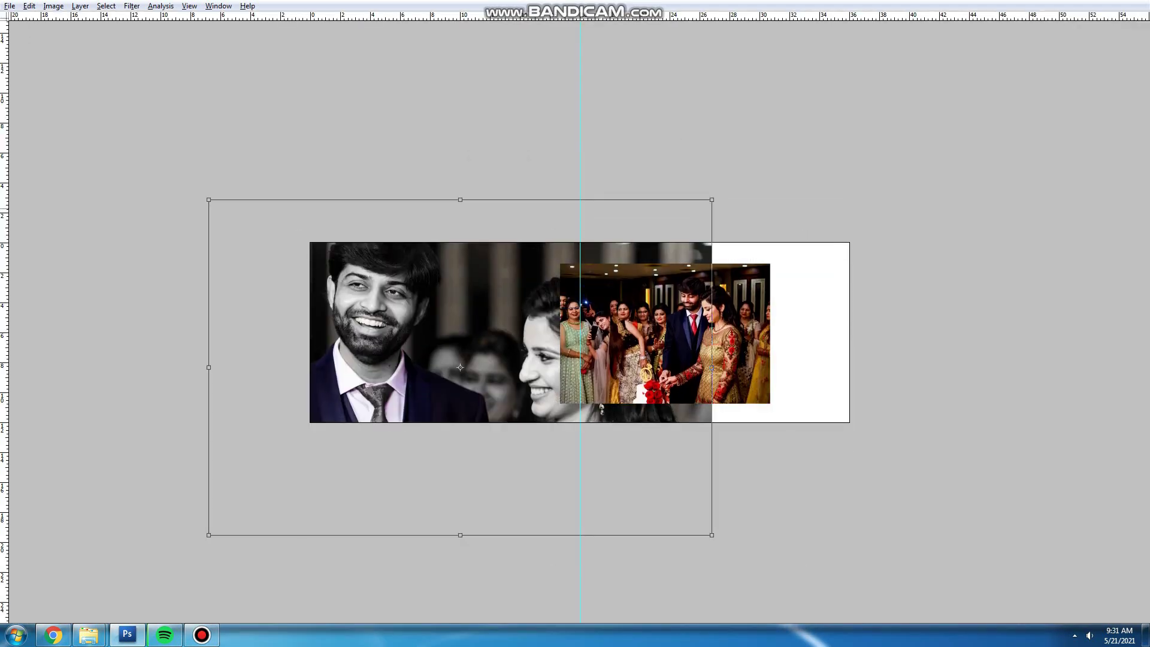
left_click_drag(712, 200, 593, 279)
left_click_drag(522, 324, 504, 291)
left_click_drag(574, 245, 587, 237)
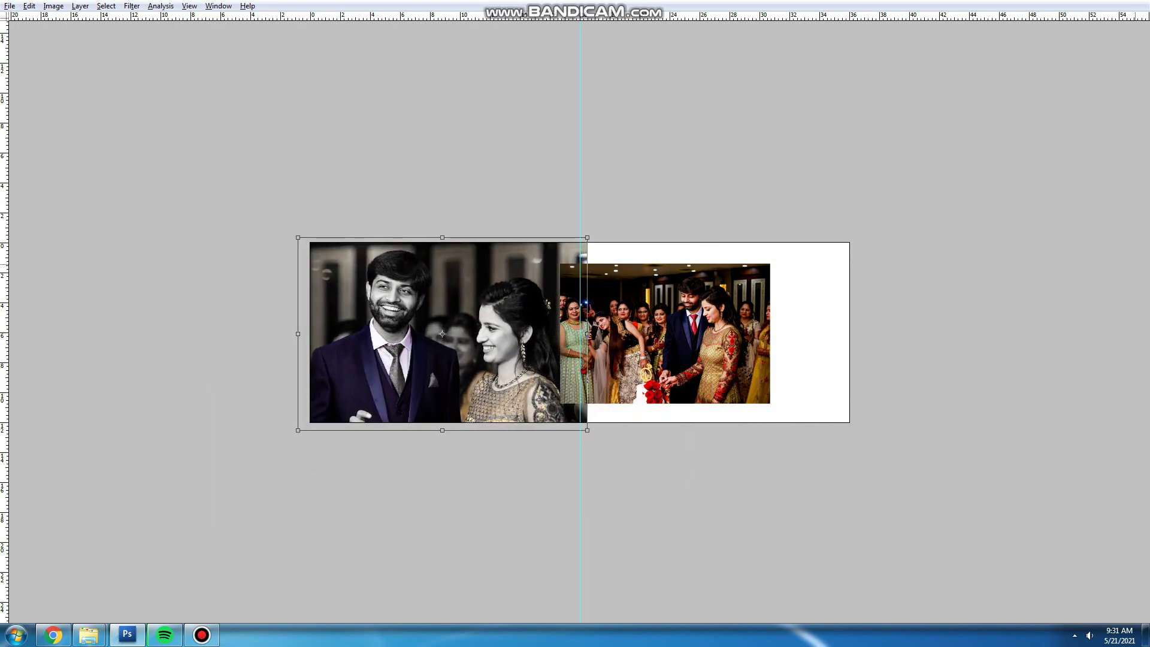
key("Return")
key("ctrl+0")
Save the spread as a Photoshop file named 041 in the album folder
key("ctrl+s")
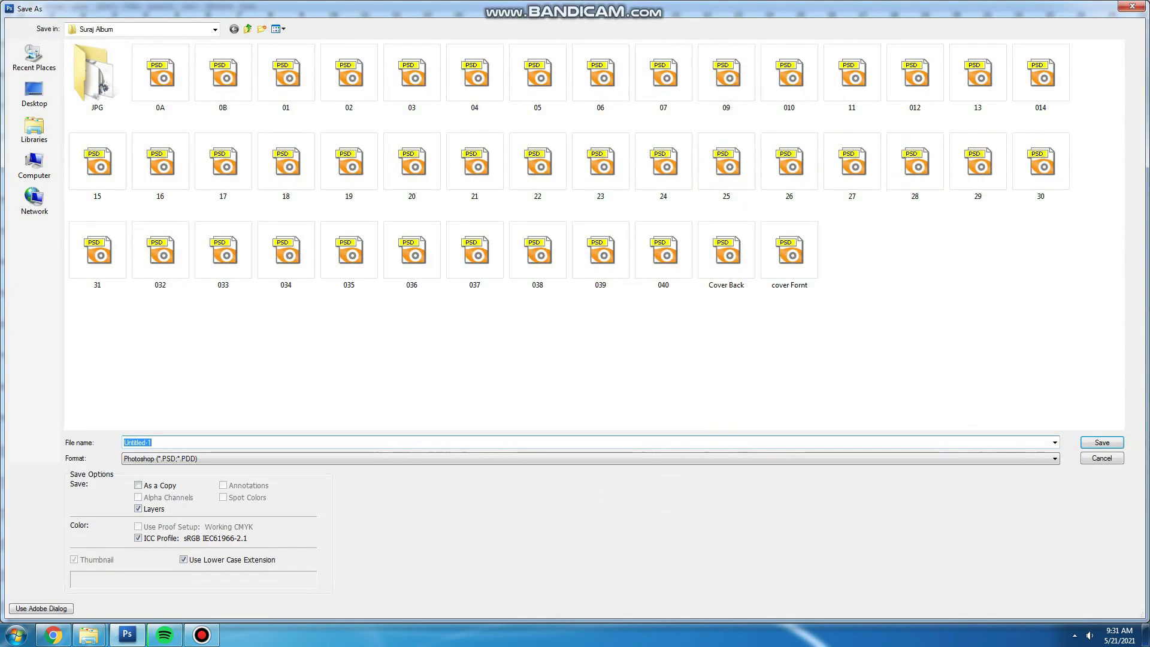
type("04")
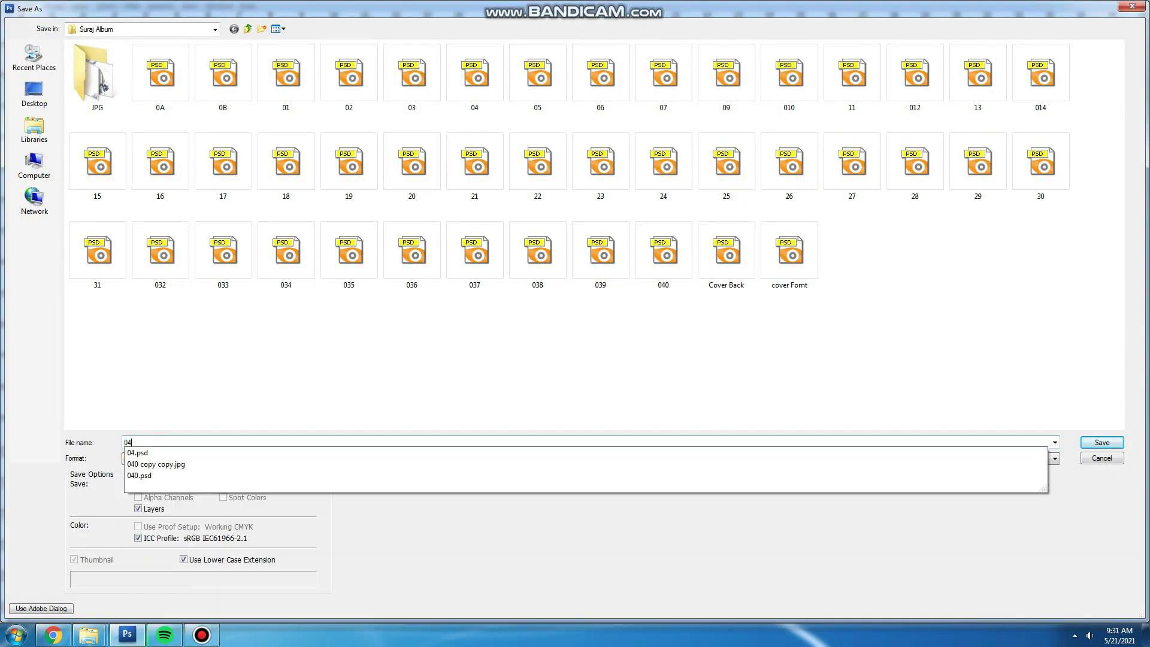
type("1")
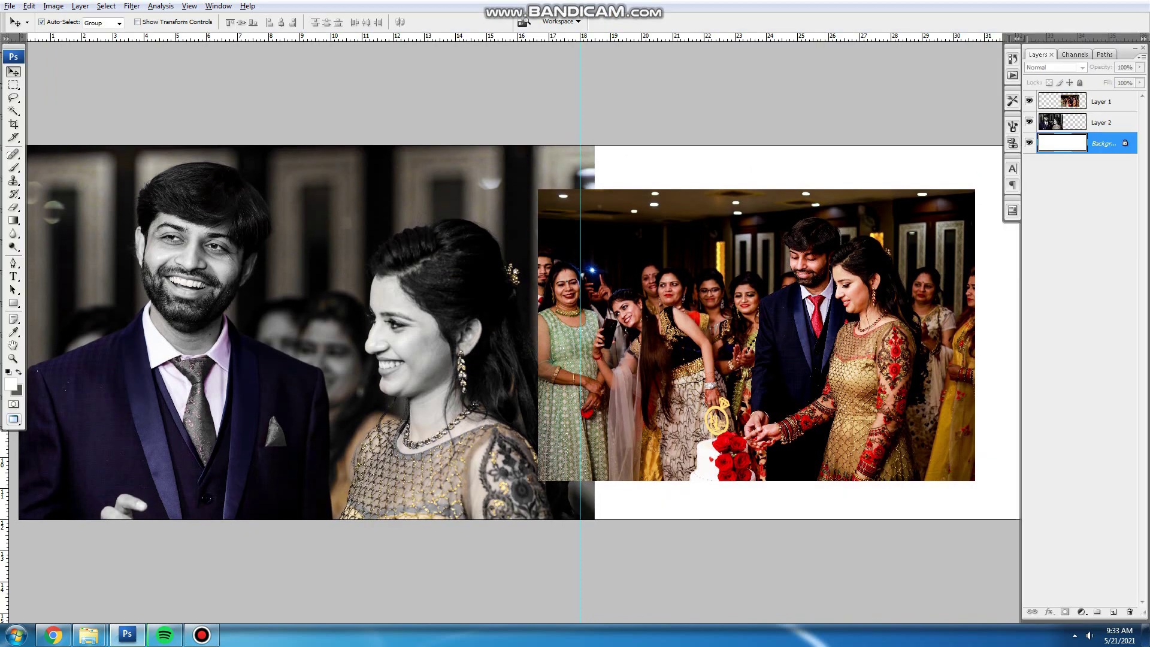
Set the background colour to #7c7267 and fill the Background layer with it
left_click(18, 391)
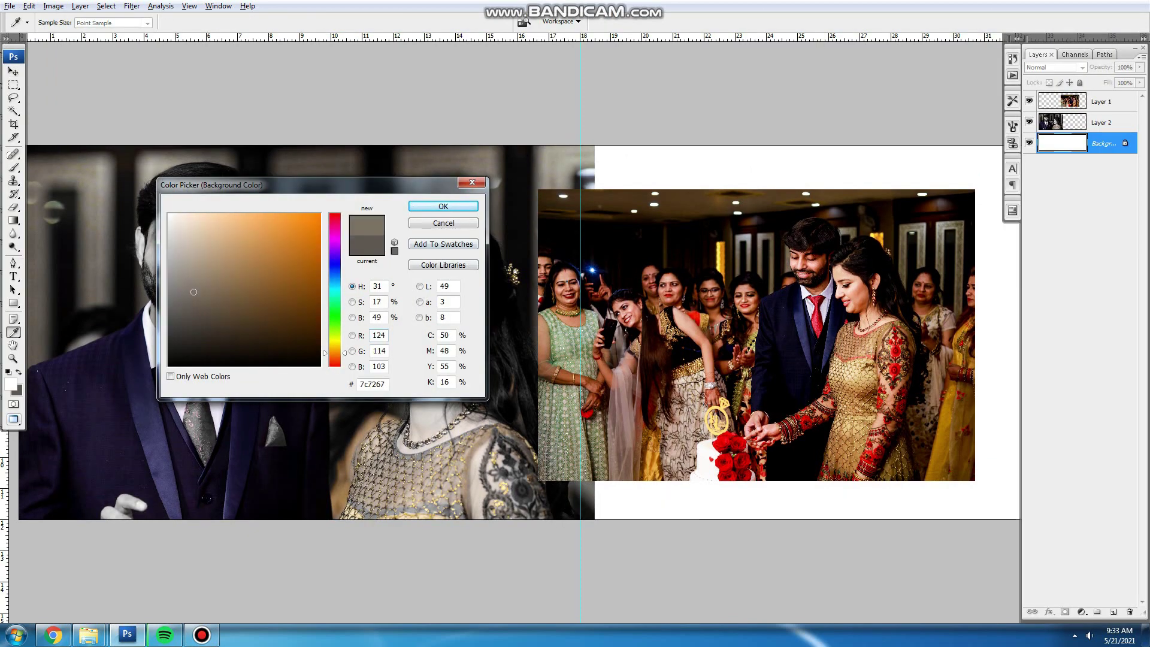
key("Return")
key("v")
key("ctrl+BackSpace")
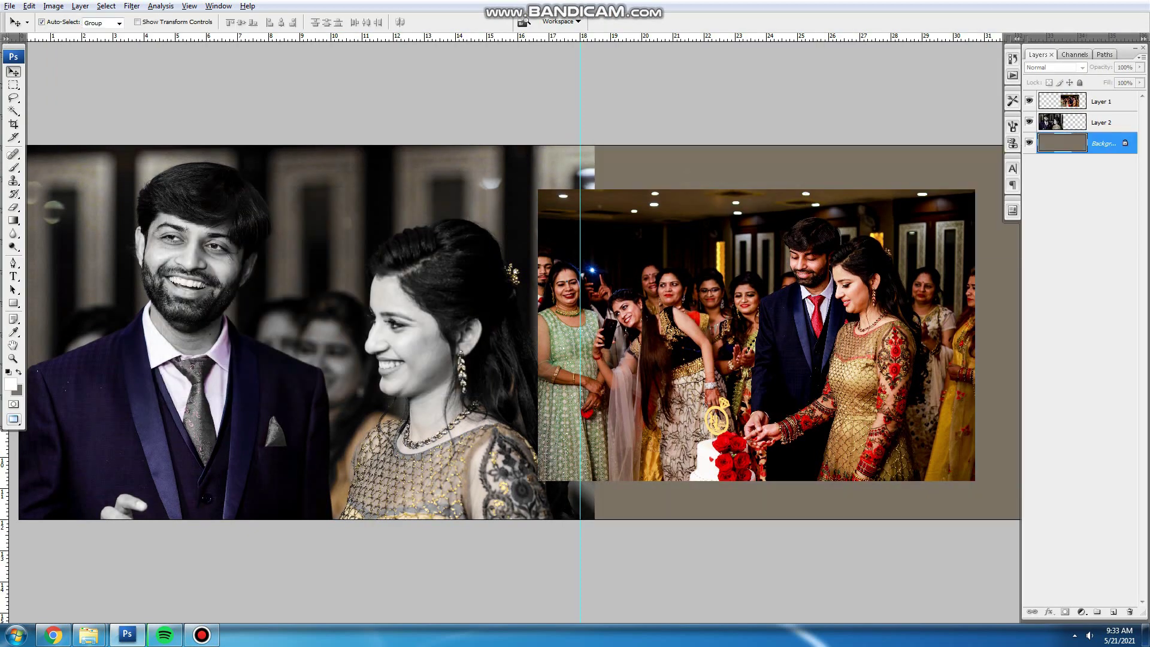
Fade the couple photo's edges into the brown background with a large soft brush and set its layer opacity to 60%
key("Tab")
key("b")
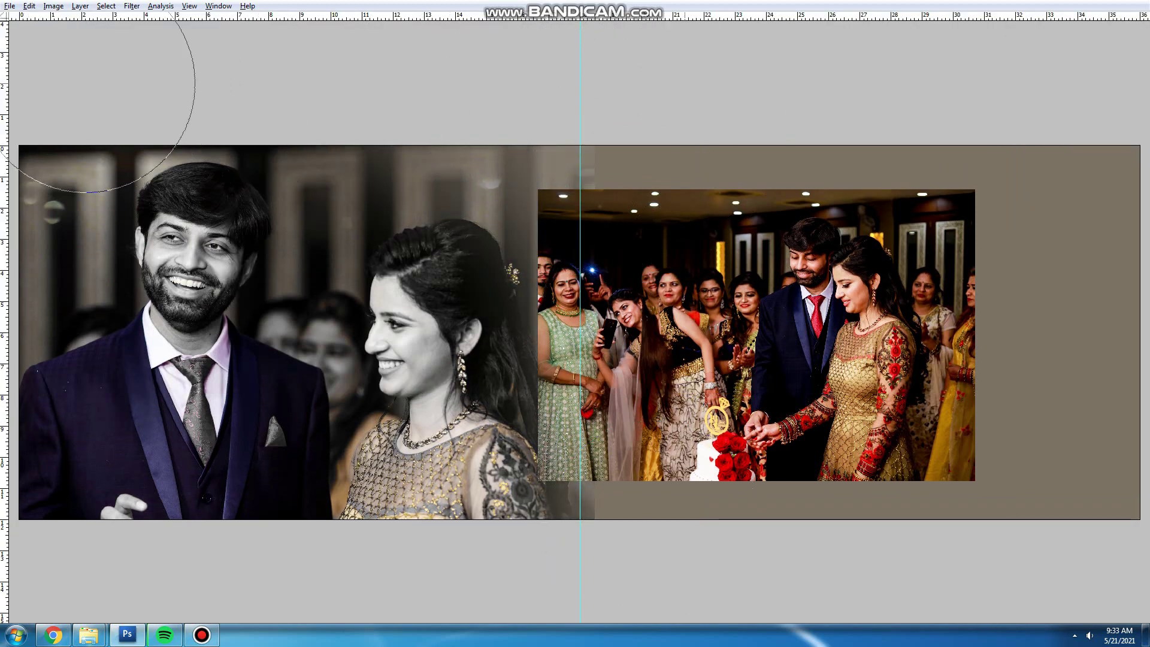
left_click_drag(27, 192, 142, 135)
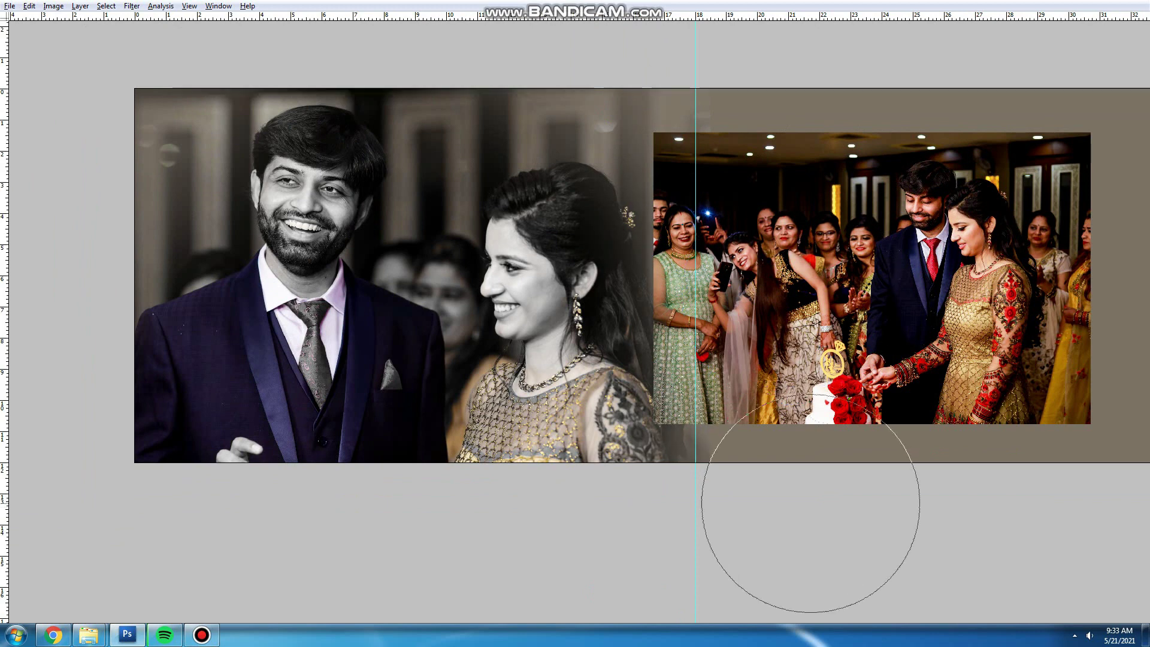
key("5")
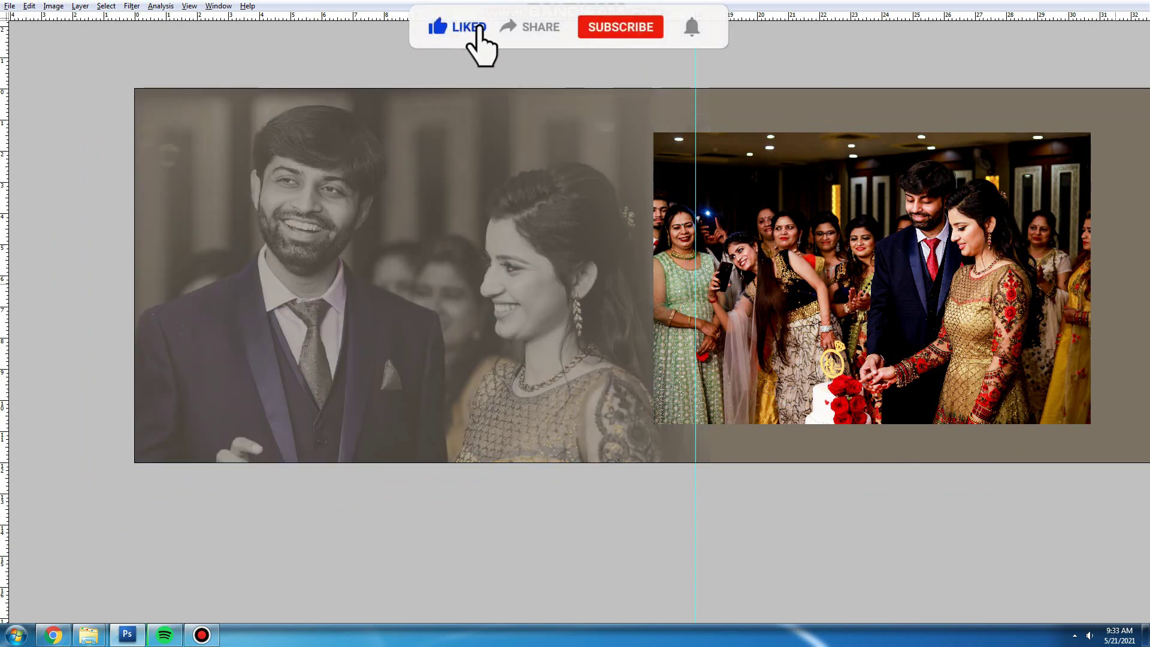
key("6")
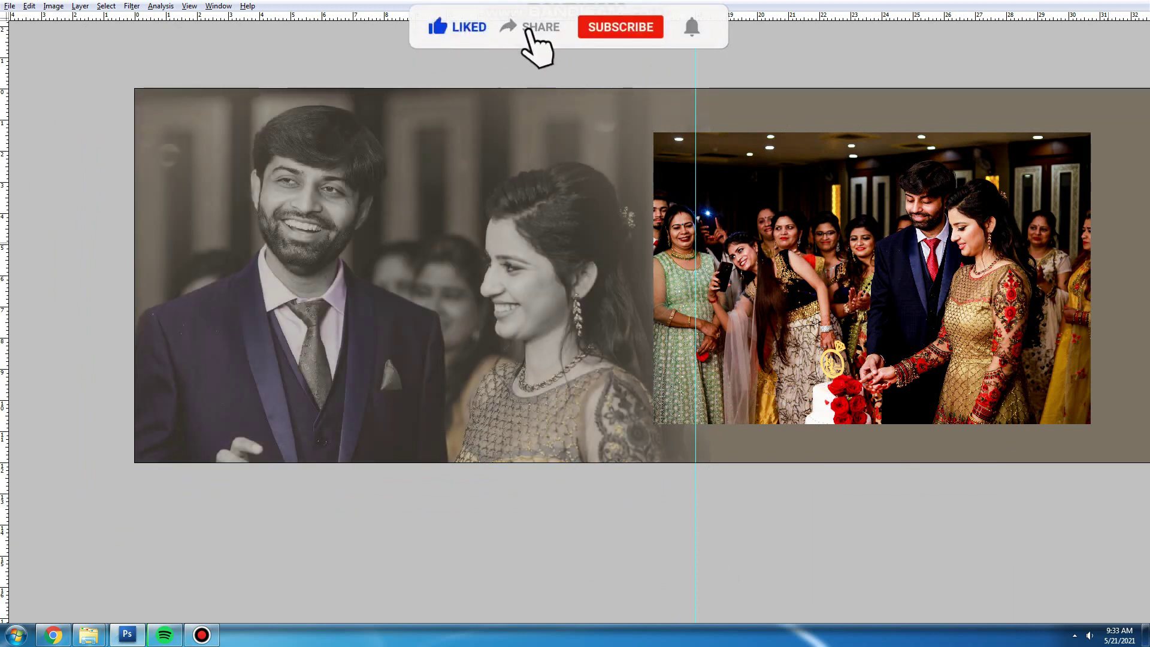
Select the man and most of the woman in the faded couple photo with a 20-pixel feather and copy the selection to a new layer
mouse_move(396, 144)
left_mouse_down()
mouse_move(338, 137)
mouse_move(294, 358)
mouse_move(626, 260)
mouse_move(473, 177)
mouse_move(195, 218)
mouse_move(223, 318)
mouse_move(131, 324)
mouse_move(422, 461)
mouse_move(461, 351)
left_mouse_up()
key("alt+ctrl+d")
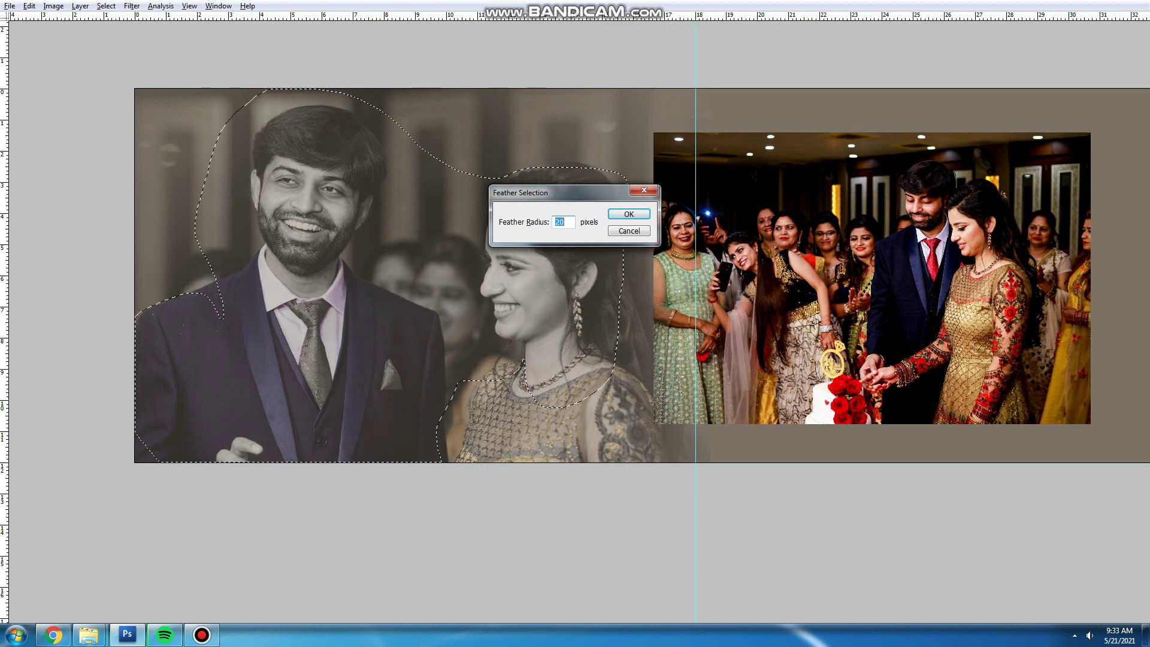
key("Return")
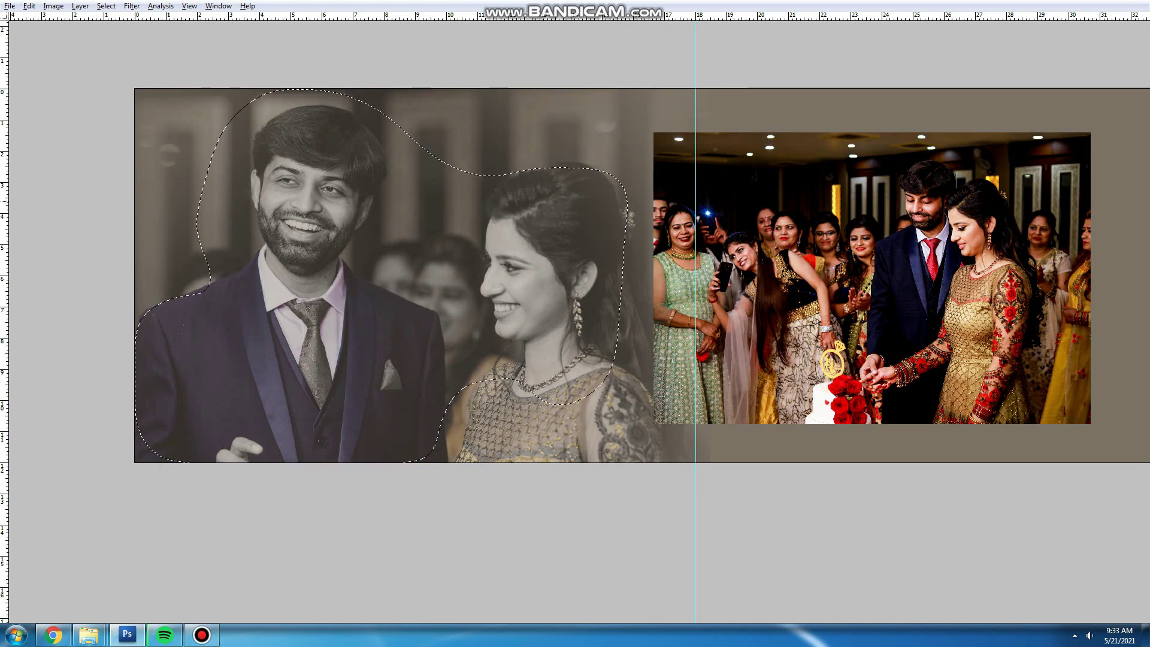
key("ctrl+j")
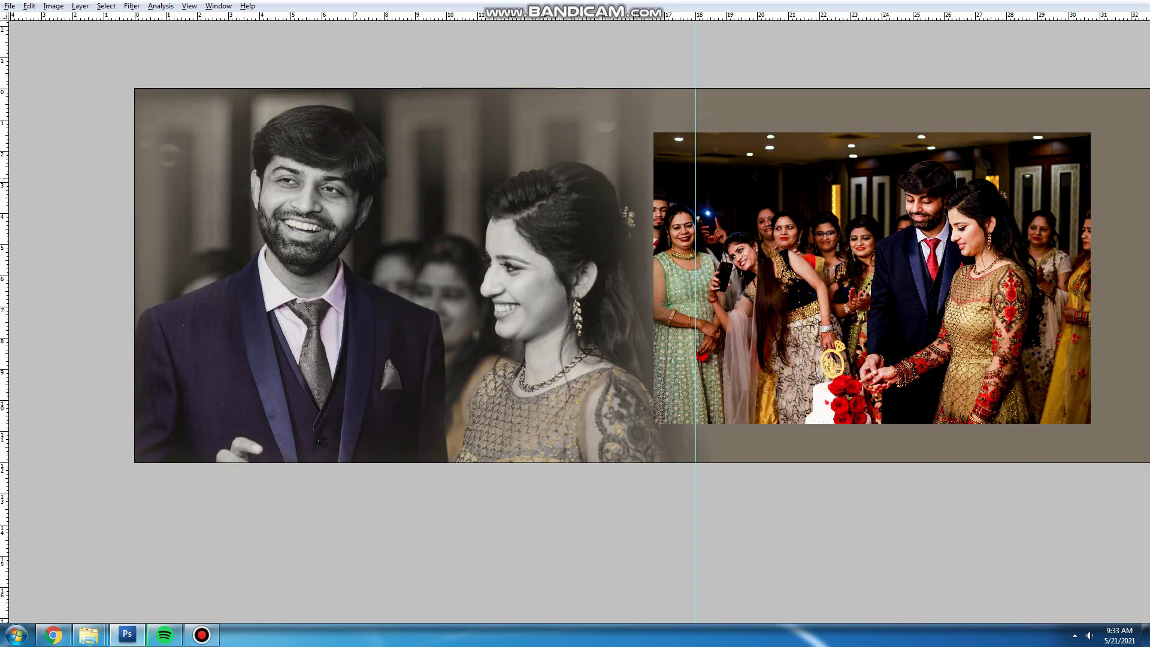
Shift the cake-cutting photo's midtones towards blue by +20 using Color Balance
key("f")
right_click(537, 200)
left_click(560, 207)
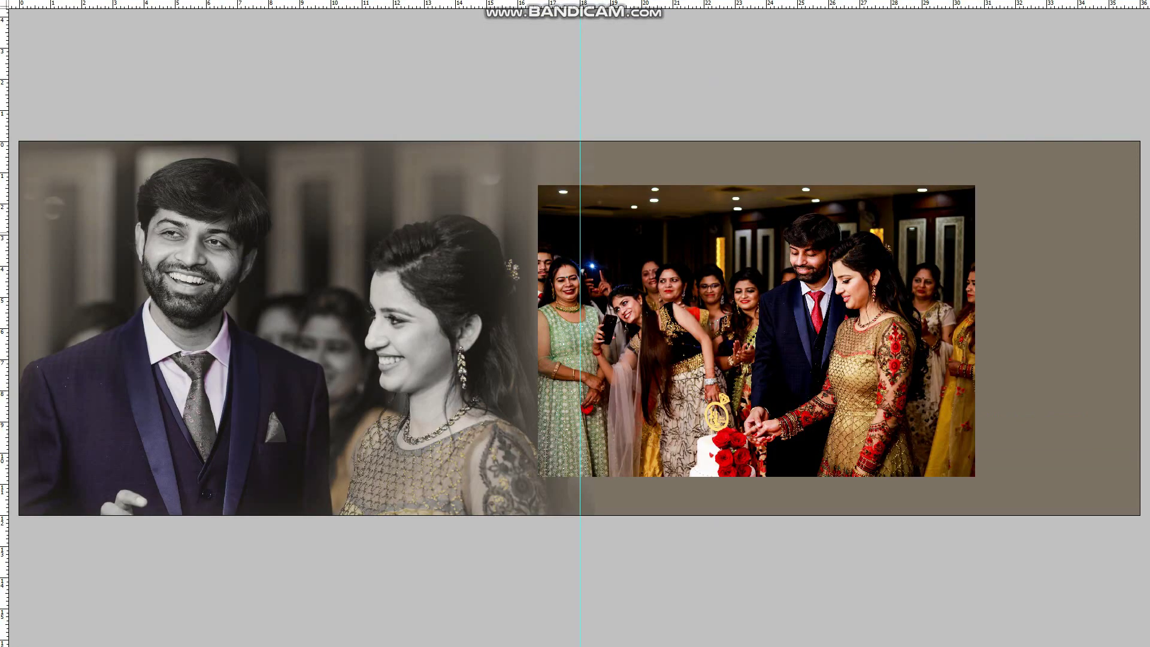
key("ctrl+l")
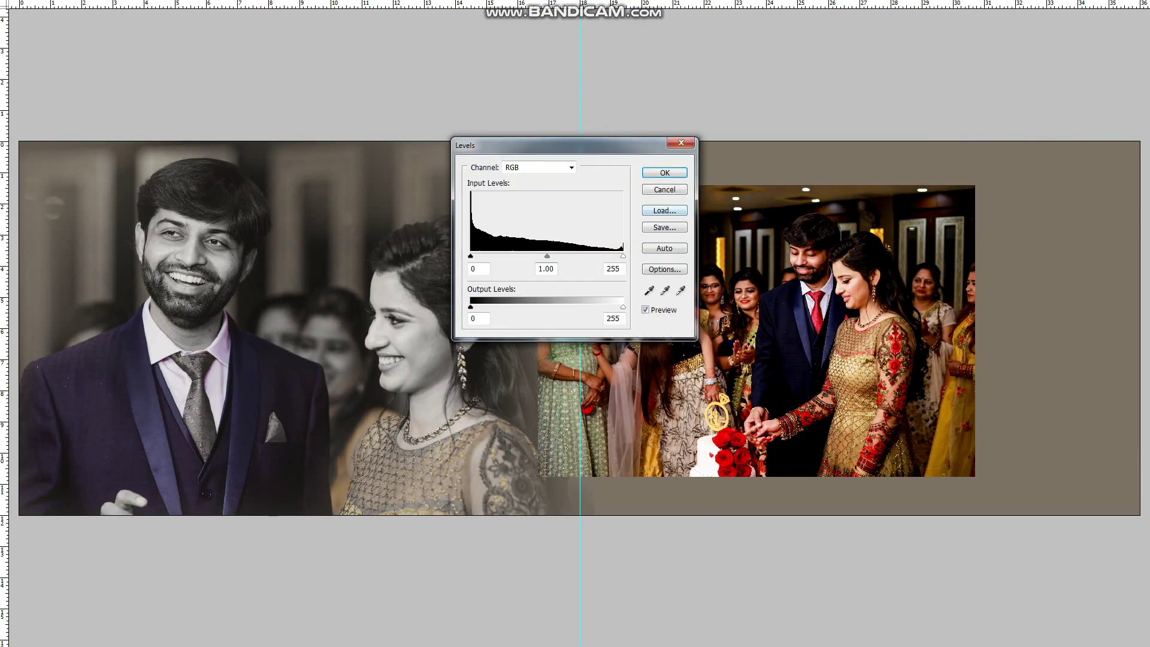
key("Escape")
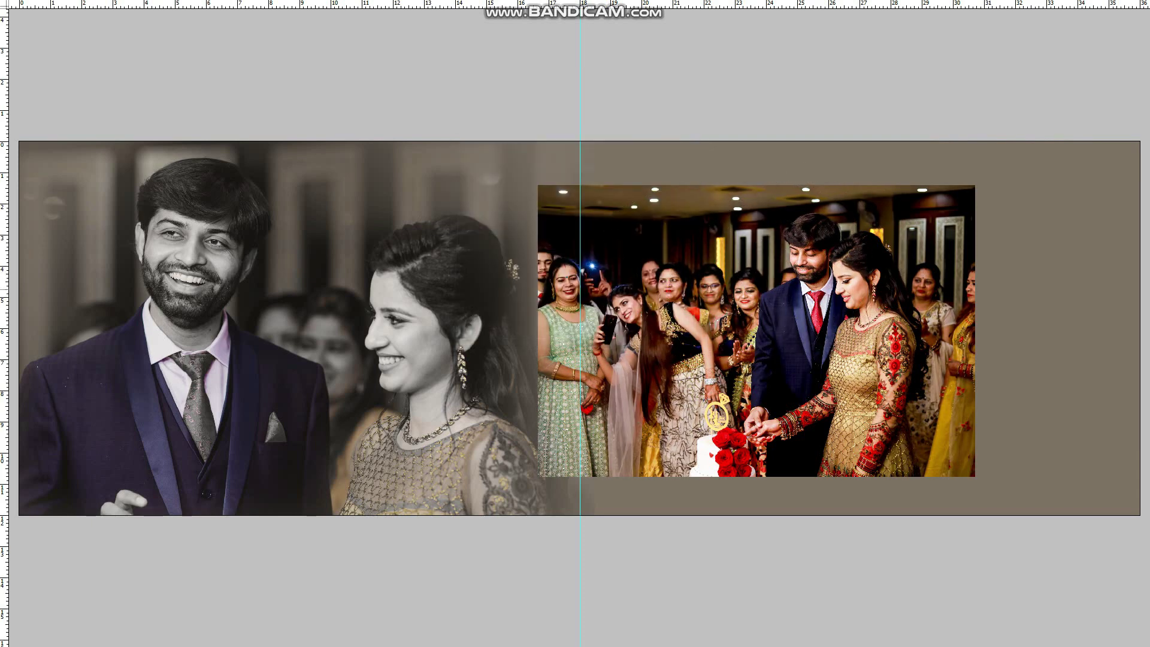
key("ctrl+b")
left_click_drag(570, 244, 564, 244)
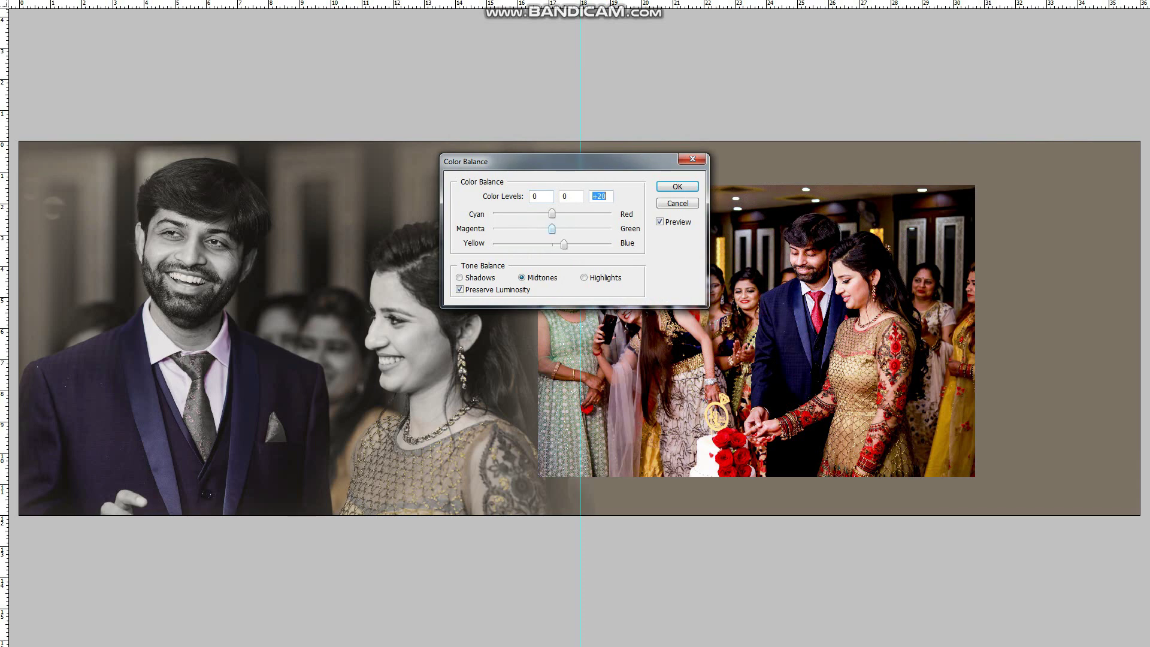
key("Return")
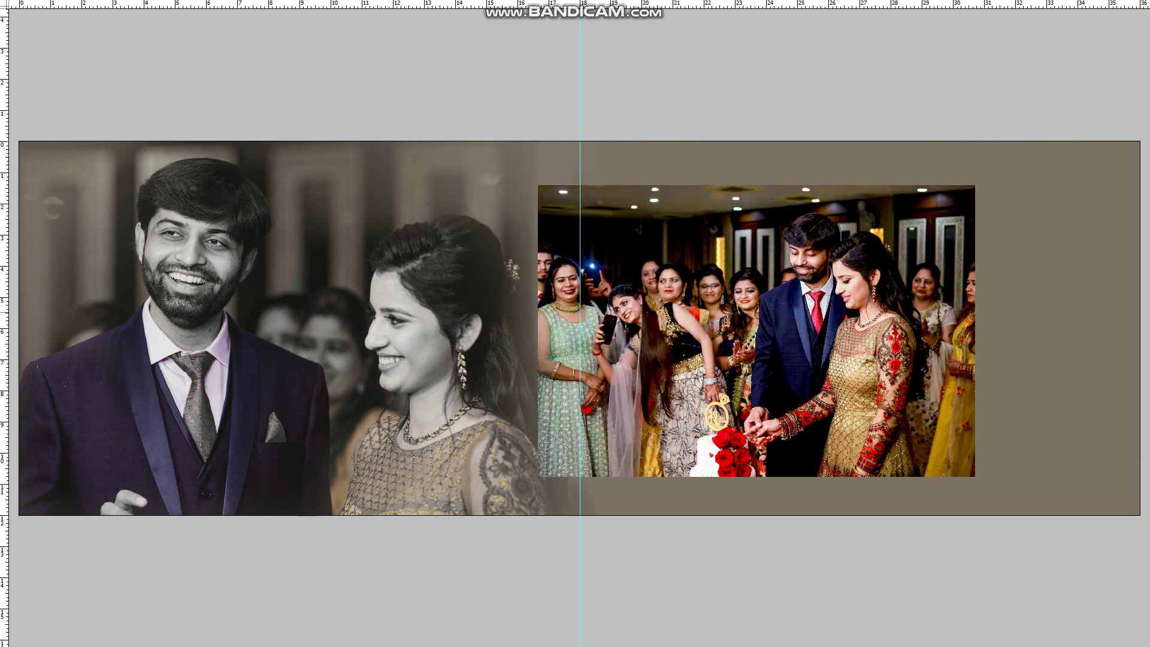
Switch to the file explorer and open the photo _U6A6072 from folder 03 in Photoshop
key("super")
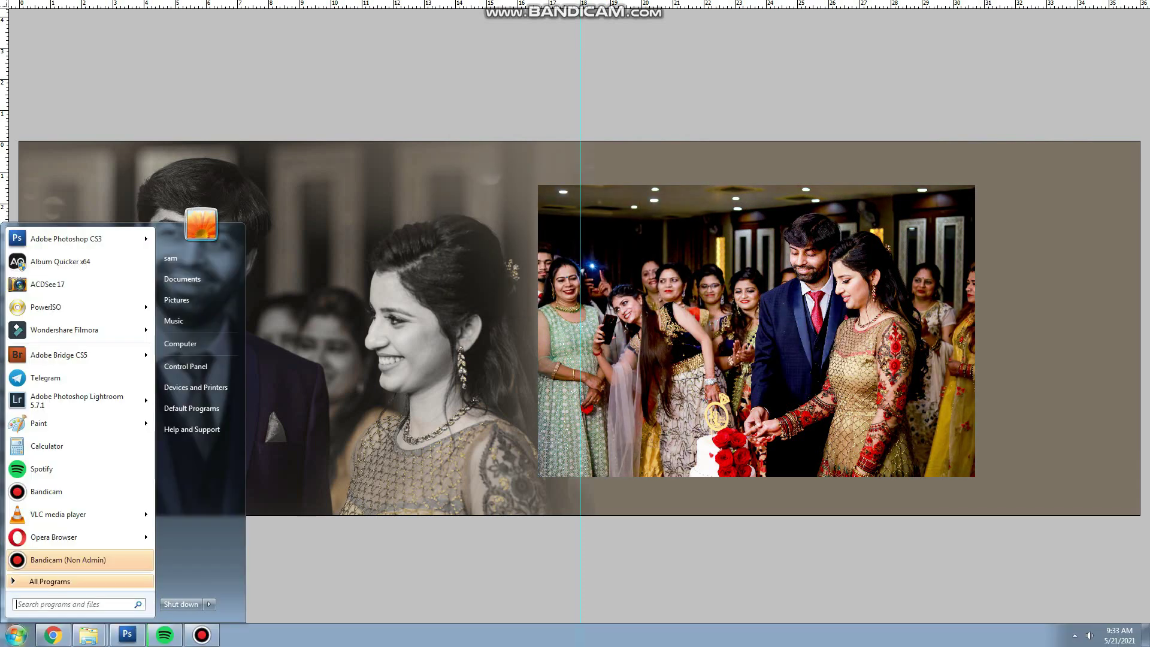
left_click(88, 635)
left_click(77, 572)
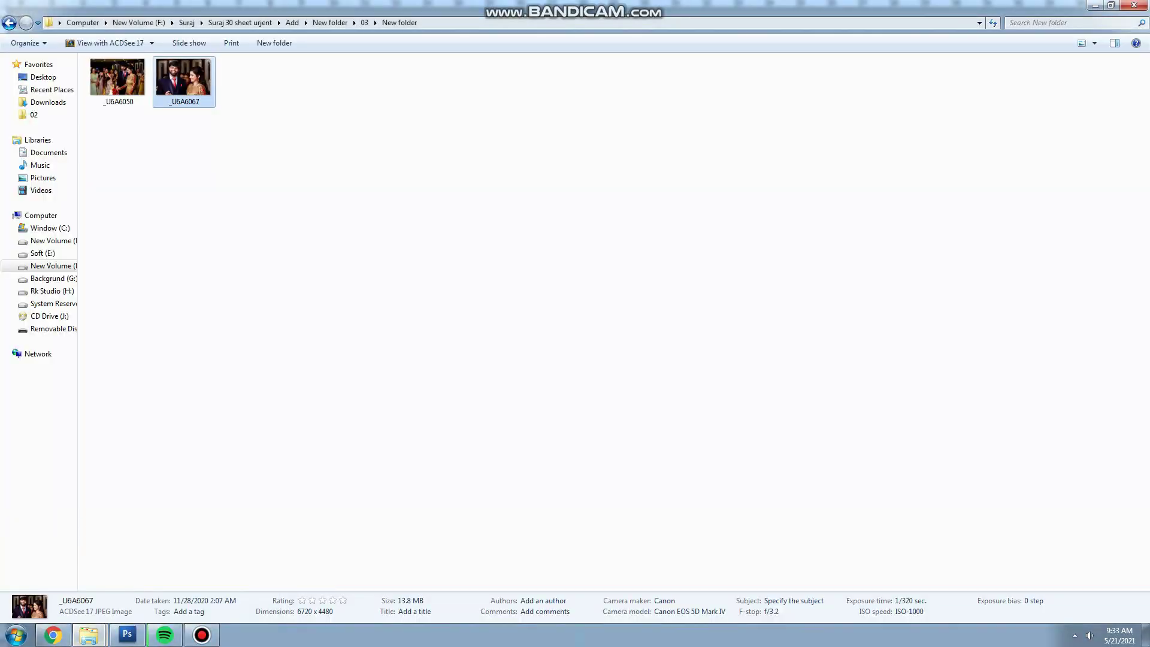
key("BackSpace")
key("Right")
key("Right")
left_click_drag(543, 278, 372, 168)
left_click(419, 274)
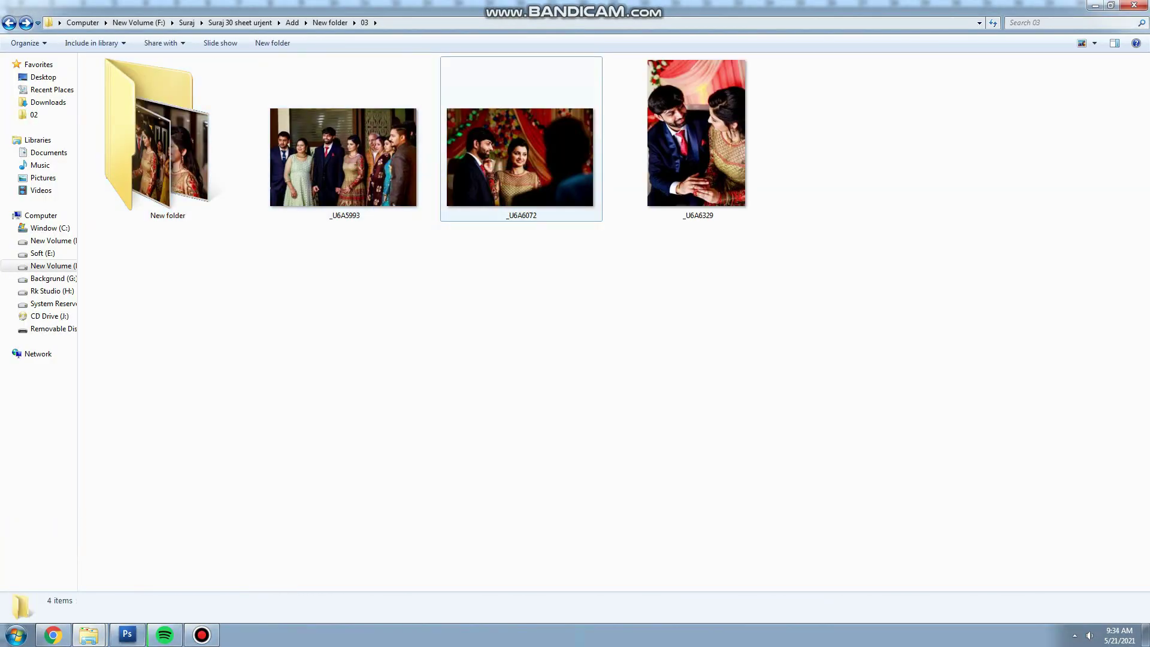
left_click_drag(517, 180, 133, 637)
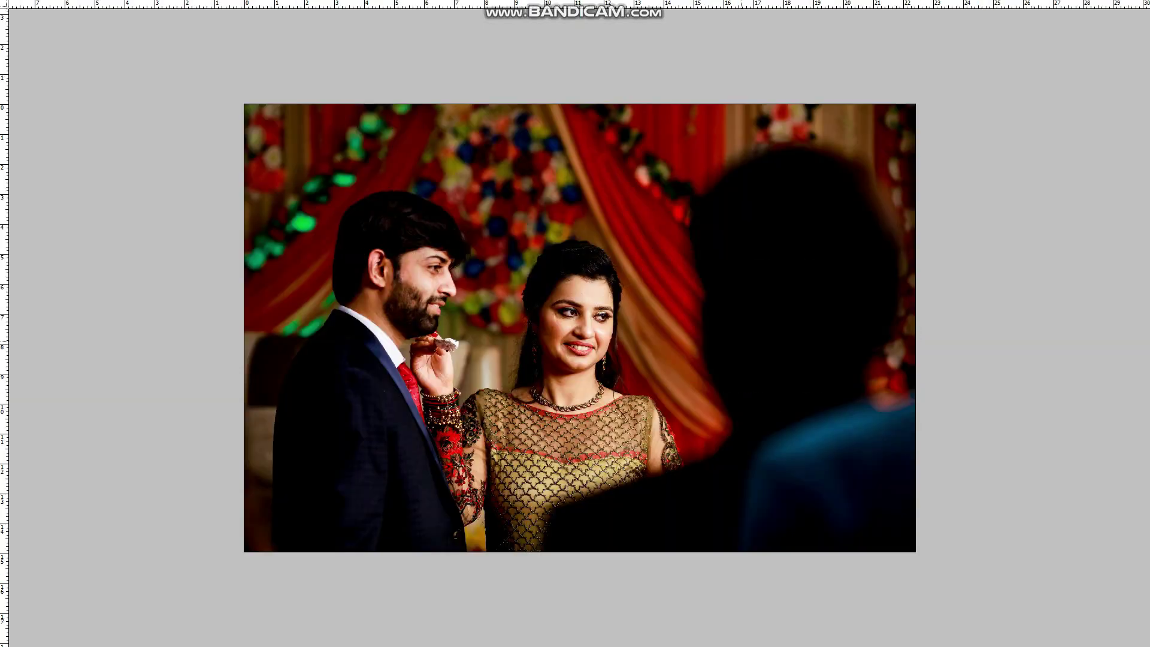
Cut the whole _U6A6072 image to the clipboard and close its document without saving
key("ctrl+a")
key("ctrl+x")
key("ctrl+w")
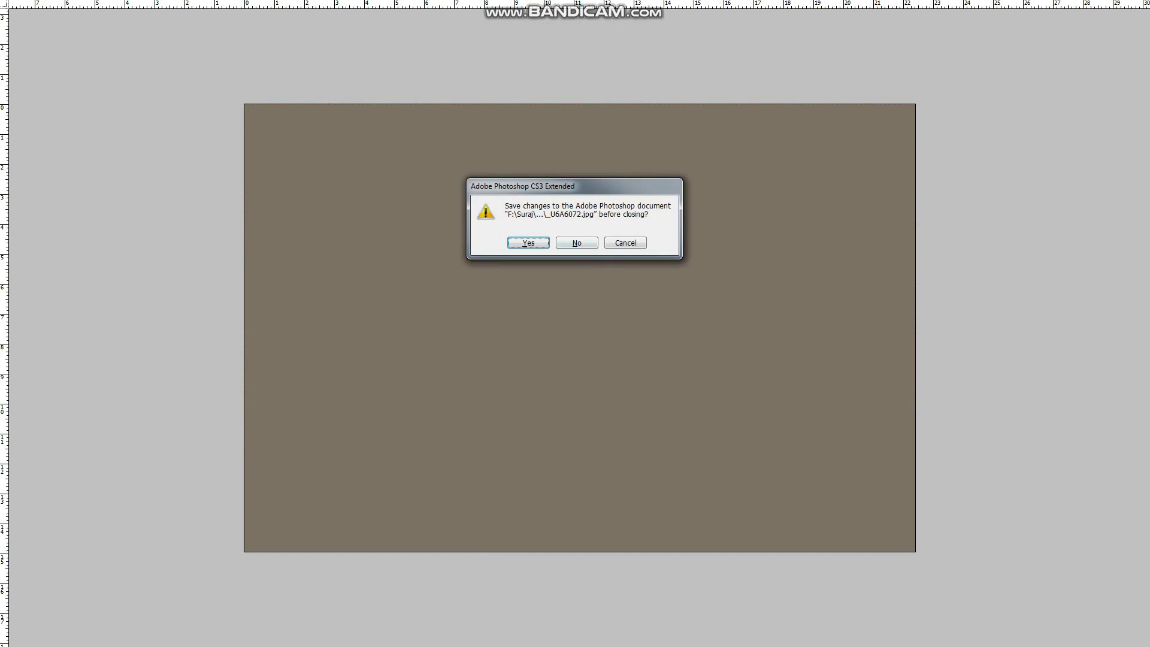
key("n")
Scale down the cake-cutting photo and place it just past the centre guide, on the right half of the spread
key("ctrl+t")
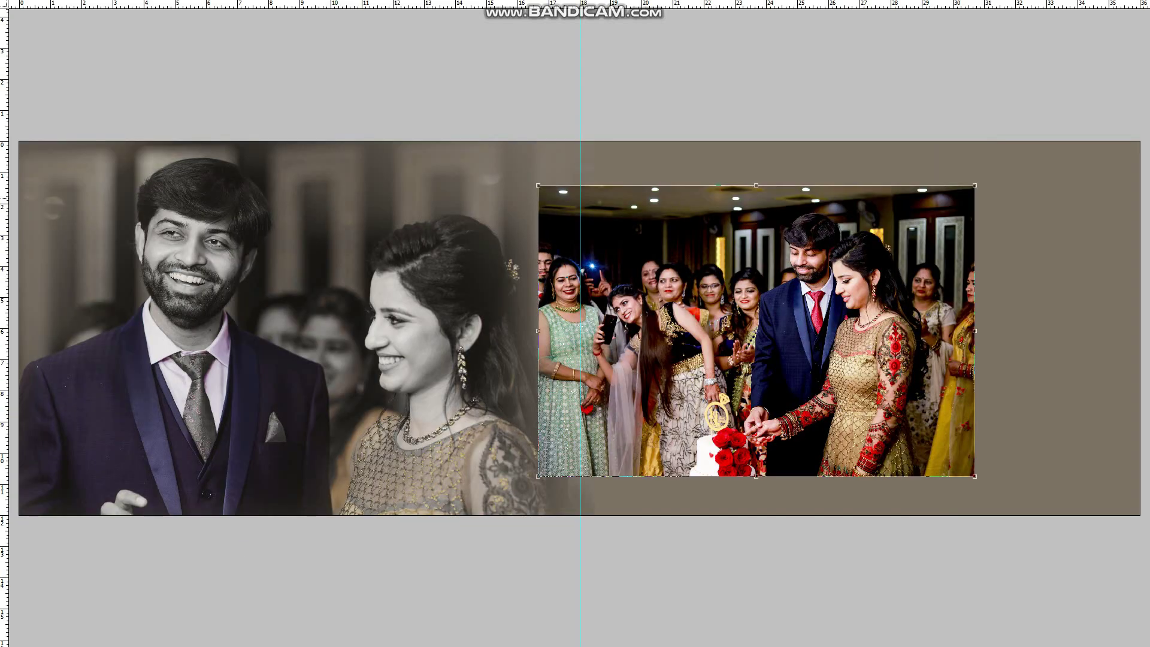
left_click_drag(975, 186, 867, 257)
left_click_drag(785, 309, 746, 311)
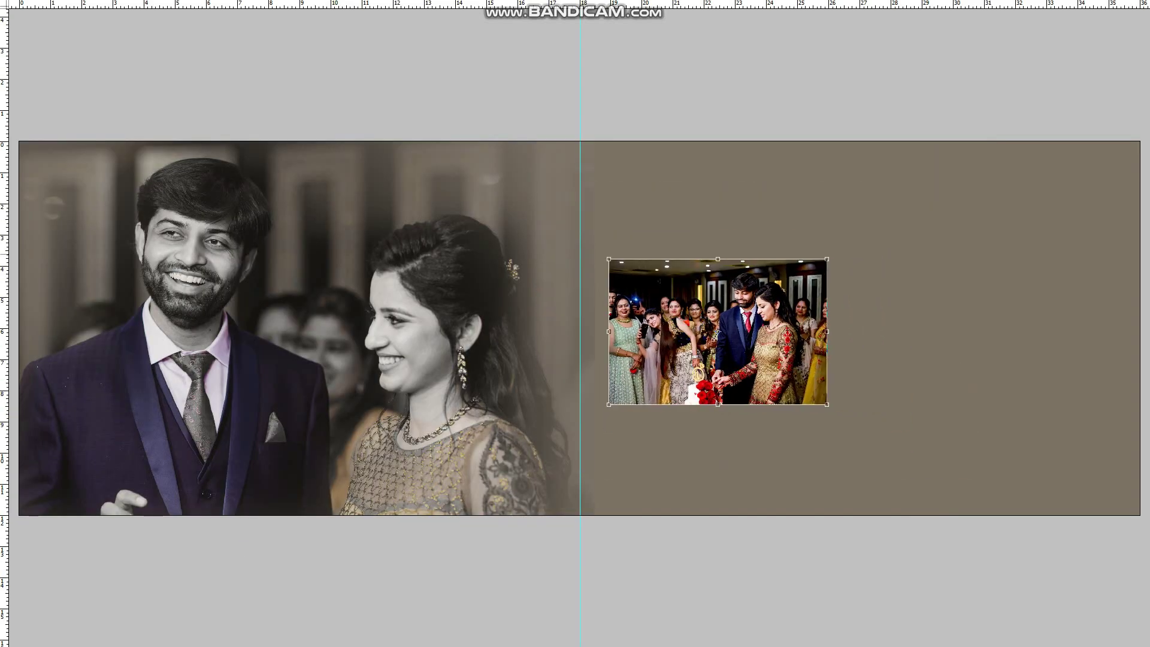
left_click_drag(827, 259, 846, 247)
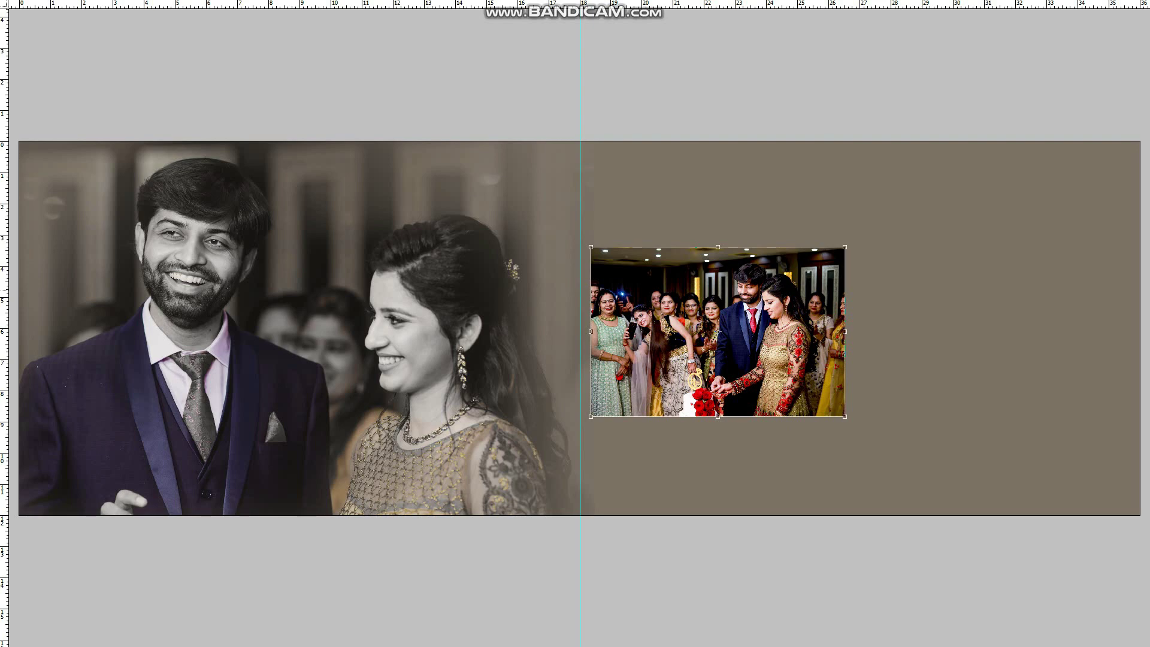
key("Return")
Paste the new couple photo directly above the Background layer, then scale and position it to fill the spread's right end
right_click(899, 303)
left_click(926, 310)
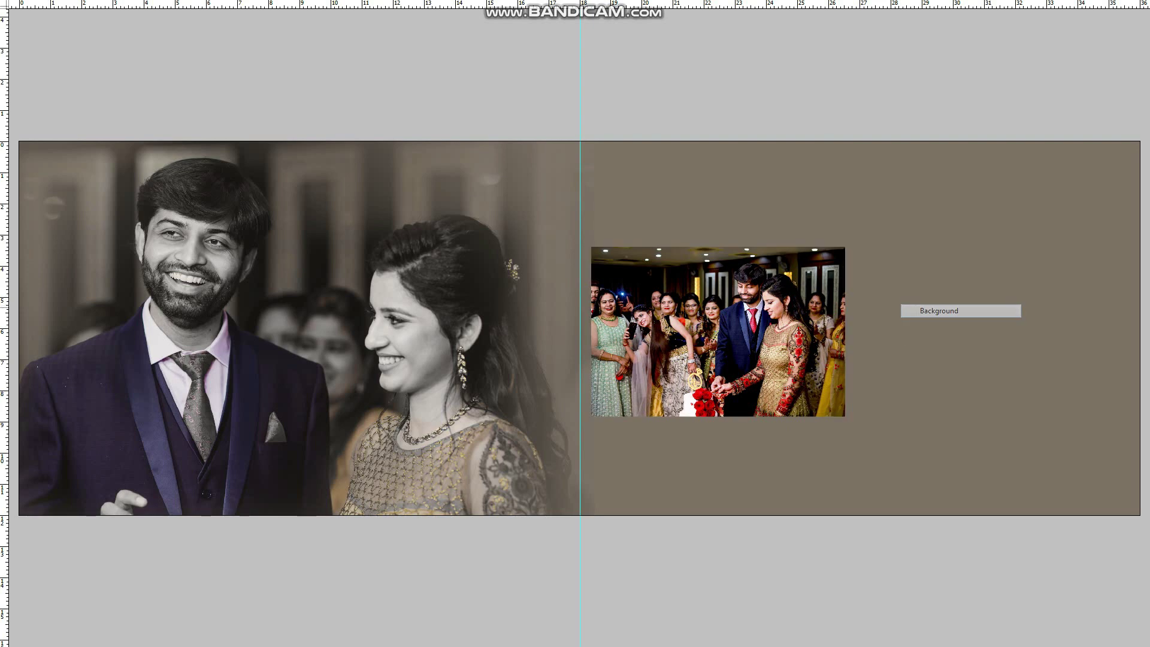
key("ctrl+v")
key("ctrl+t")
scroll(806, 195, "down", 3)
left_click_drag(805, 381, 904, 482)
left_click_drag(381, 259, 581, 391)
left_click_drag(605, 423, 714, 118)
left_click_drag(868, 239, 908, 224)
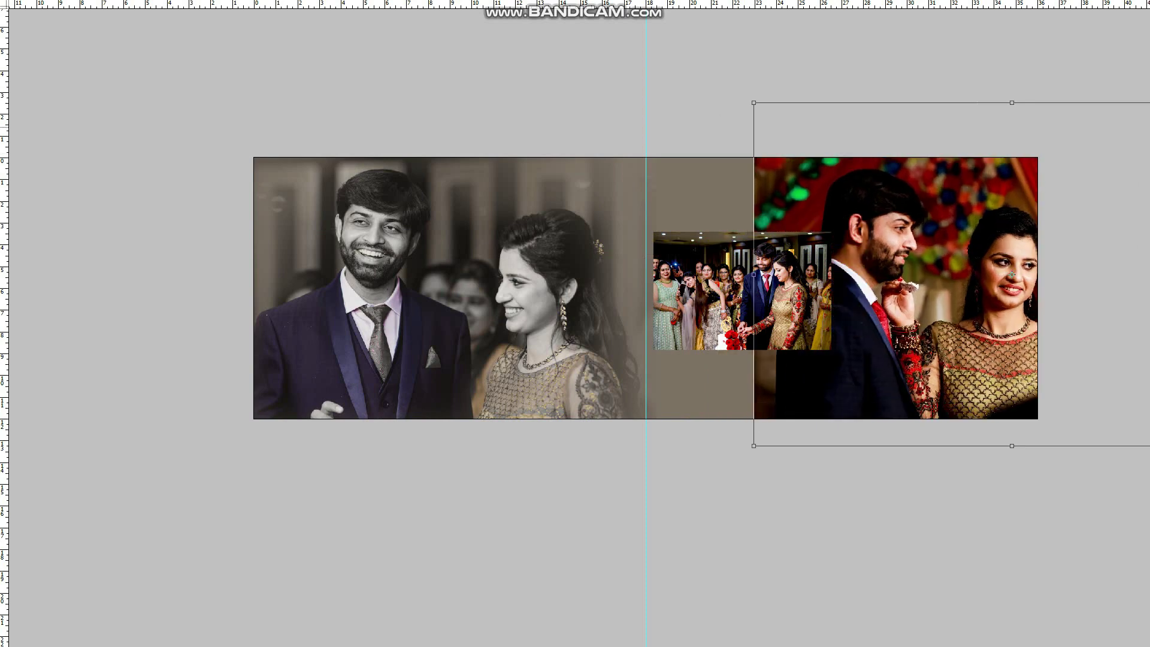
left_click_drag(754, 102, 779, 140)
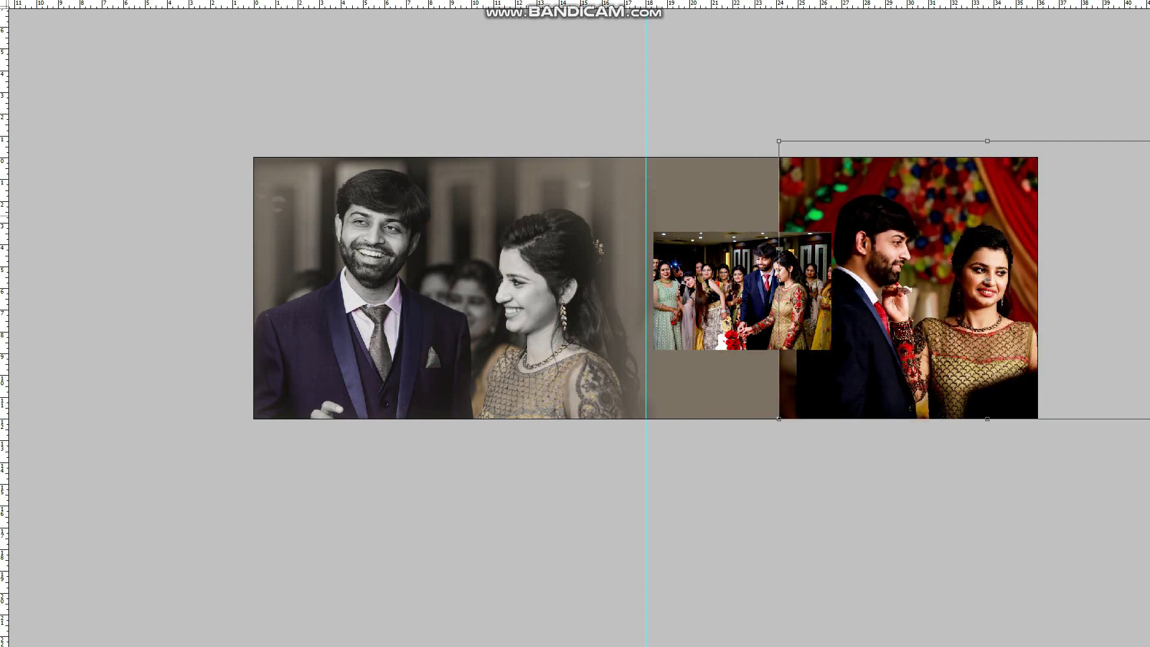
key("Return")
key("ctrl+0")
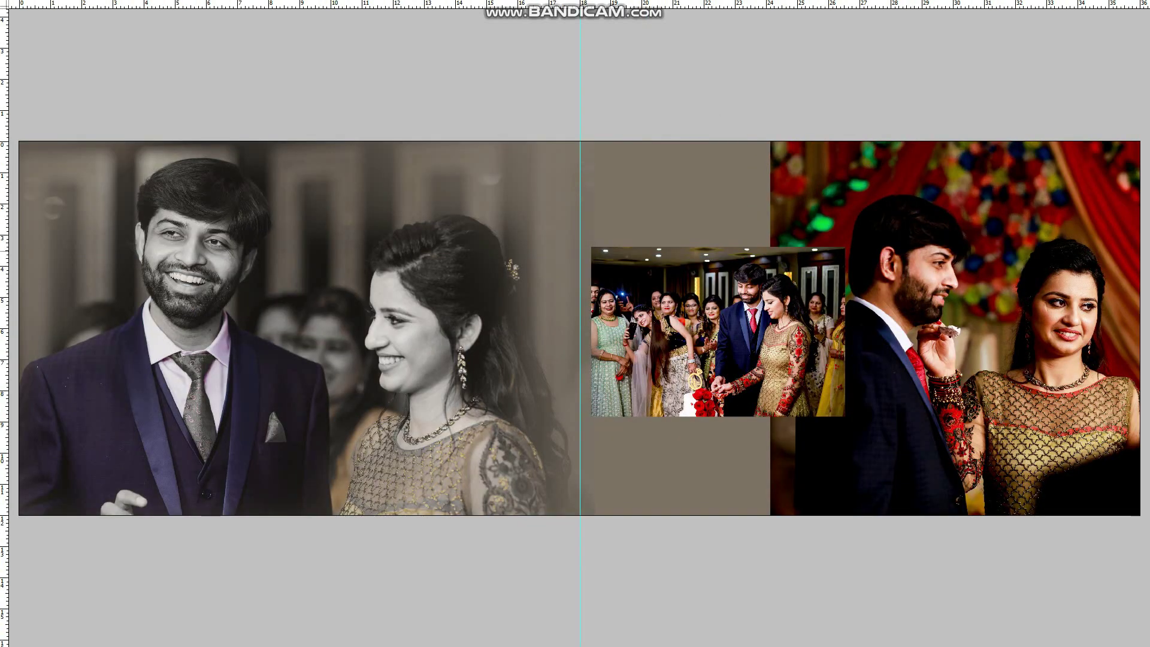
Adjust the pasted couple photo's colour balance and set its layer's blend mode to Luminosity
key("ctrl+b")
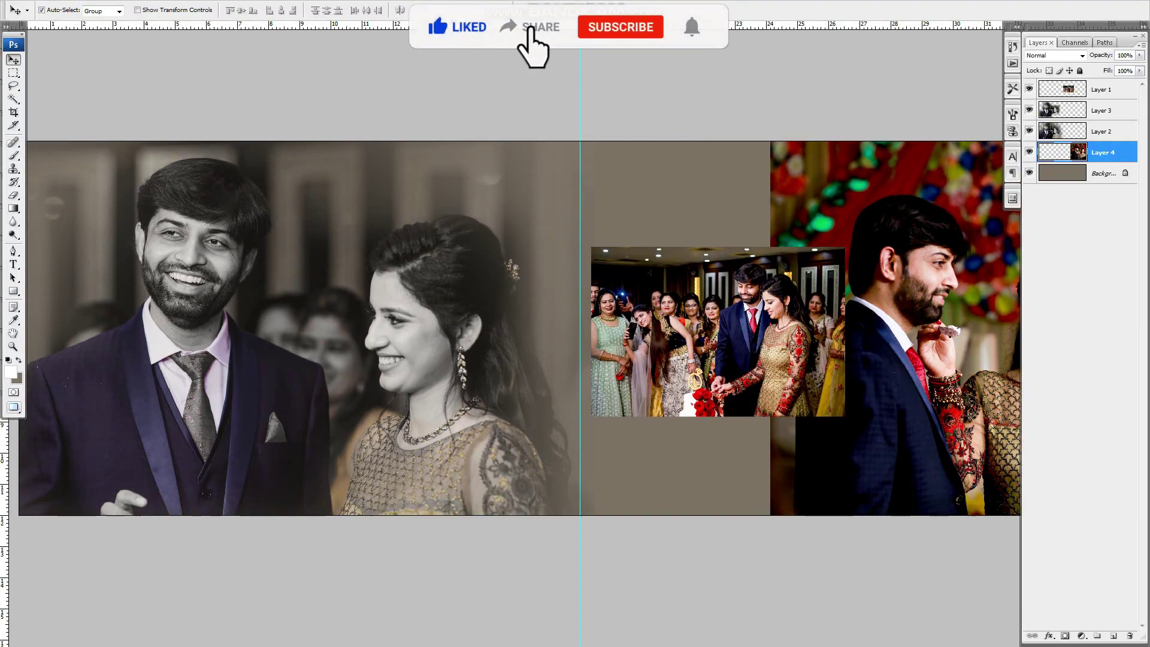
left_click(1082, 55)
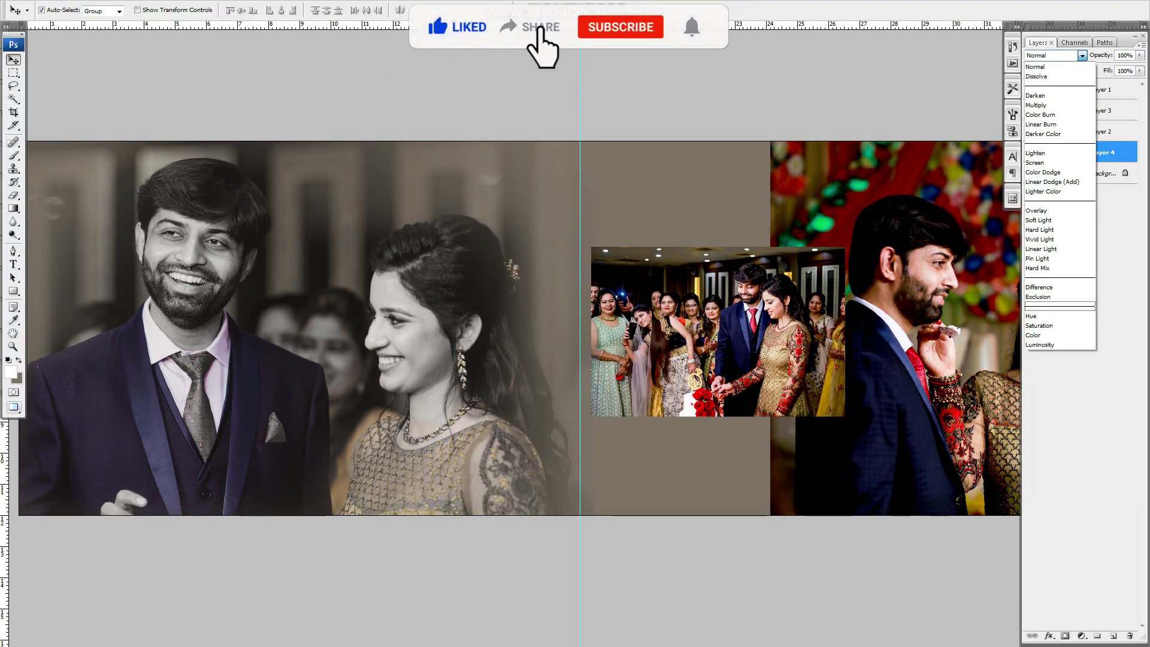
left_click(1054, 336)
key("Down")
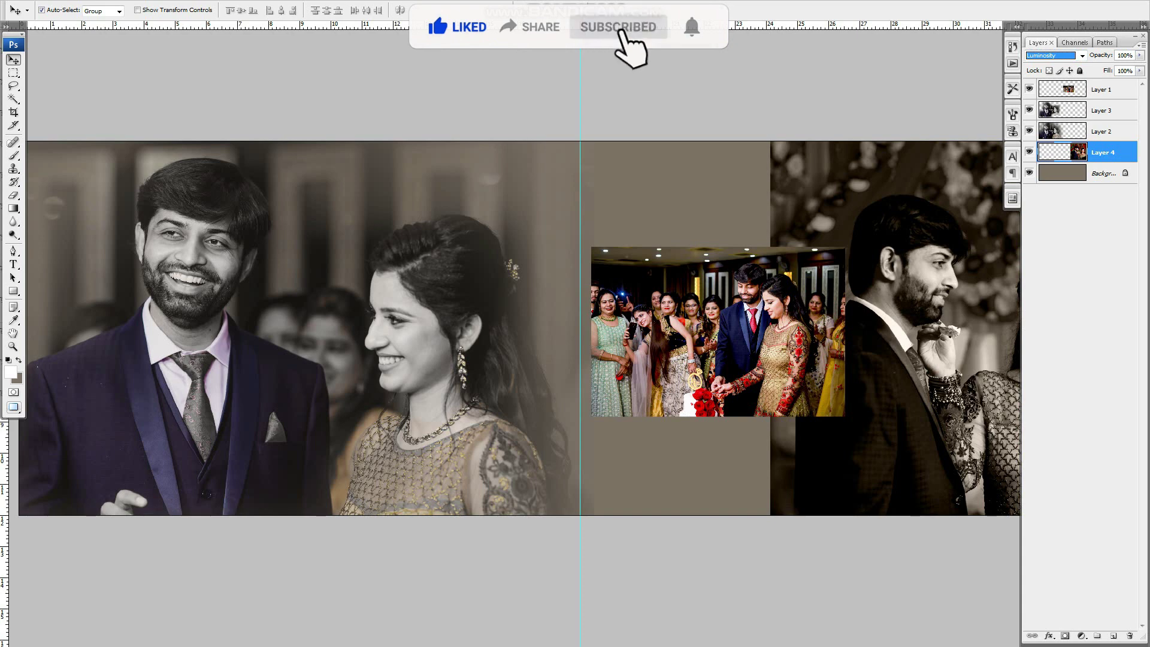
key("Return")
key("Tab")
Fade the right couple photo's left edge into the brown background with a large soft eraser, reducing the brush size for the remaining traces
mouse_move(785, 222)
left_mouse_down()
mouse_move(718, 242)
mouse_move(730, 516)
mouse_move(1131, 600)
left_mouse_up()
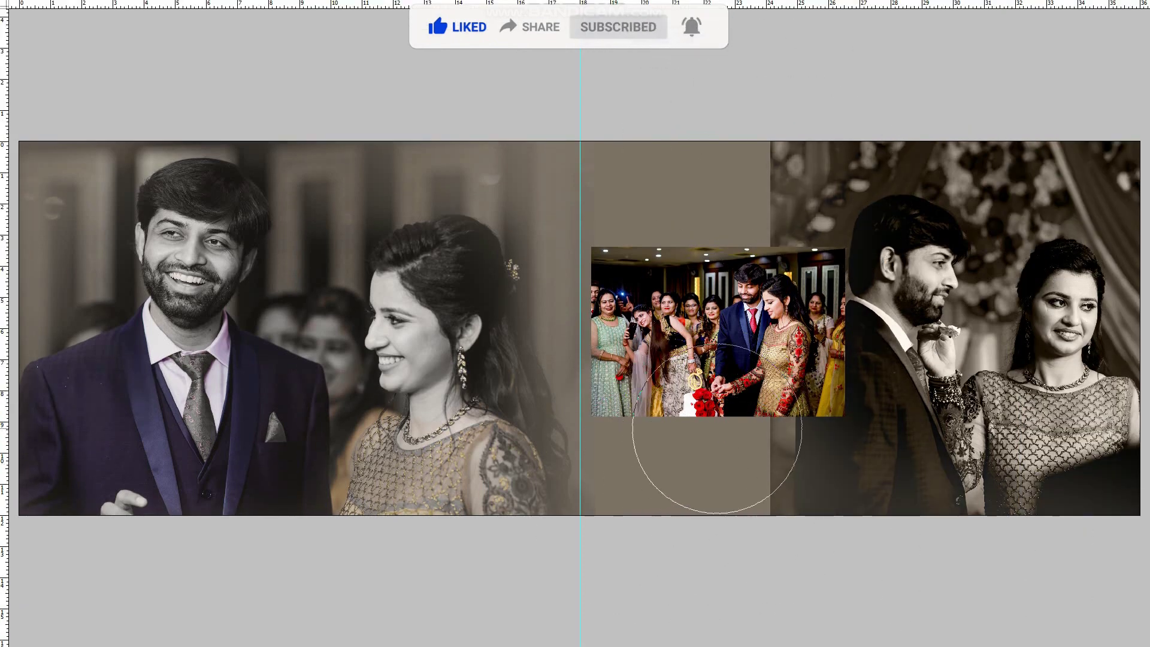
mouse_move(721, 524)
left_mouse_down()
mouse_move(741, 408)
mouse_move(743, 485)
mouse_move(718, 305)
left_mouse_up()
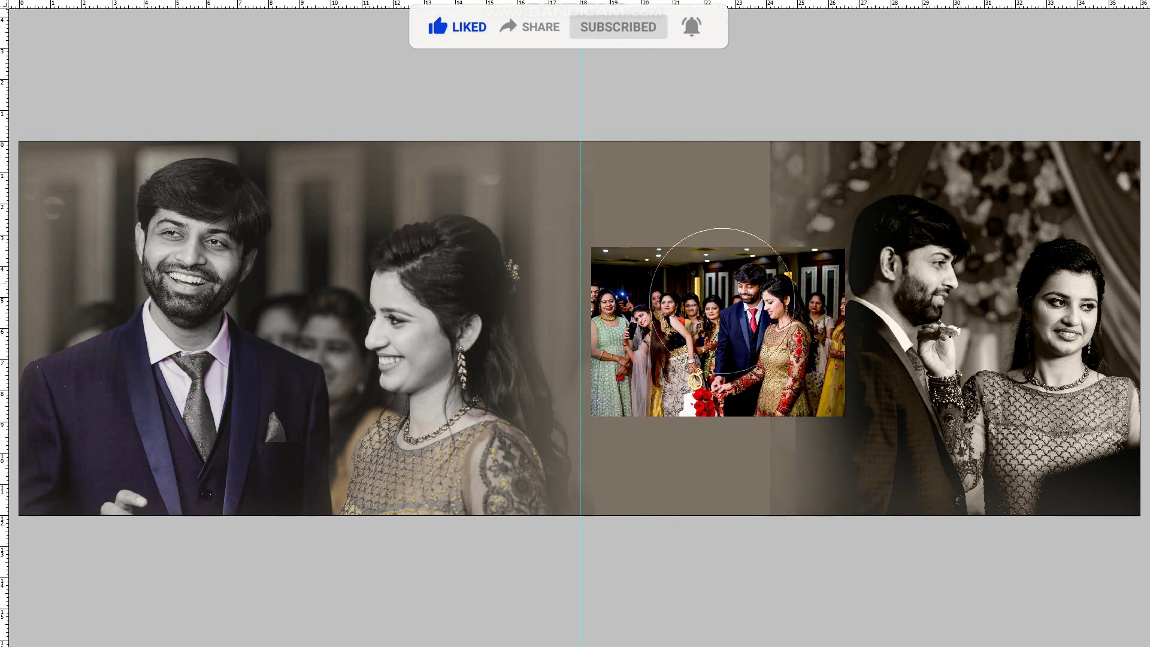
key("bracketleft")
key("bracketleft")
key("bracketleft")
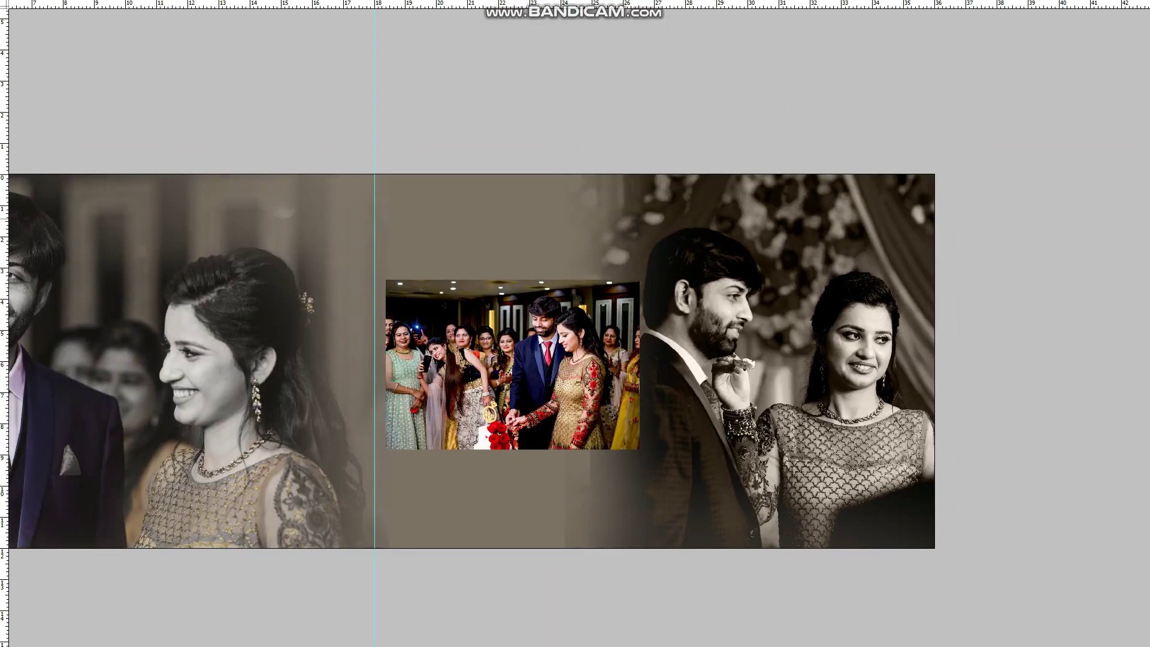
left_click_drag(688, 429, 480, 463)
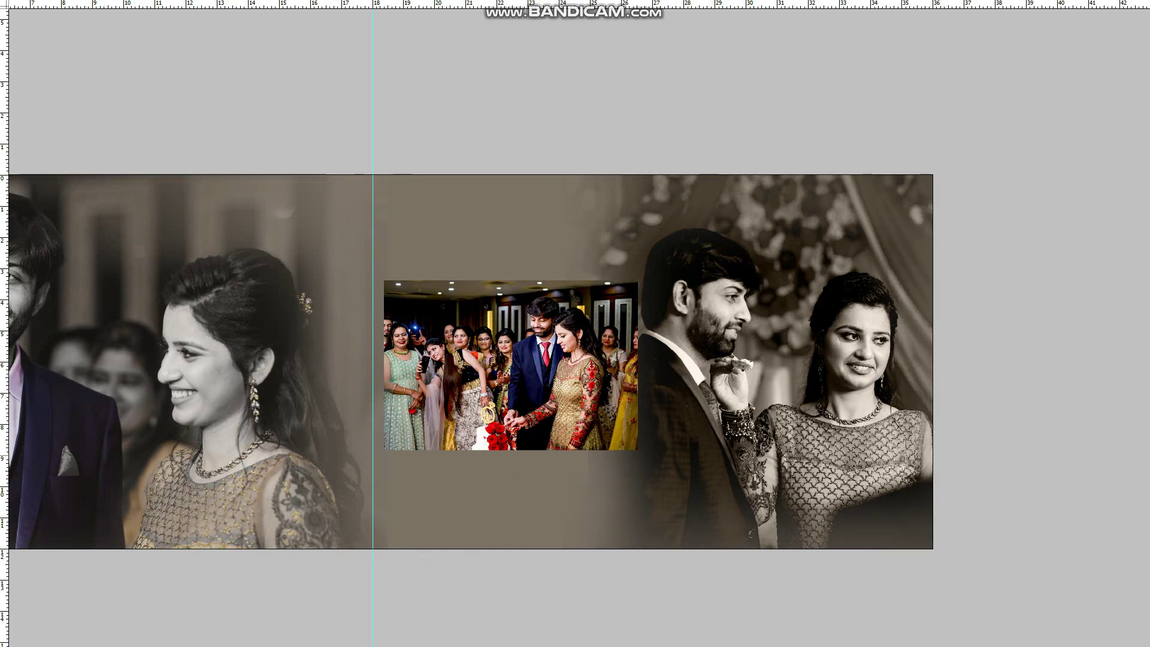
Set the background colour to #171513 and fill the Background layer with it
key("Tab")
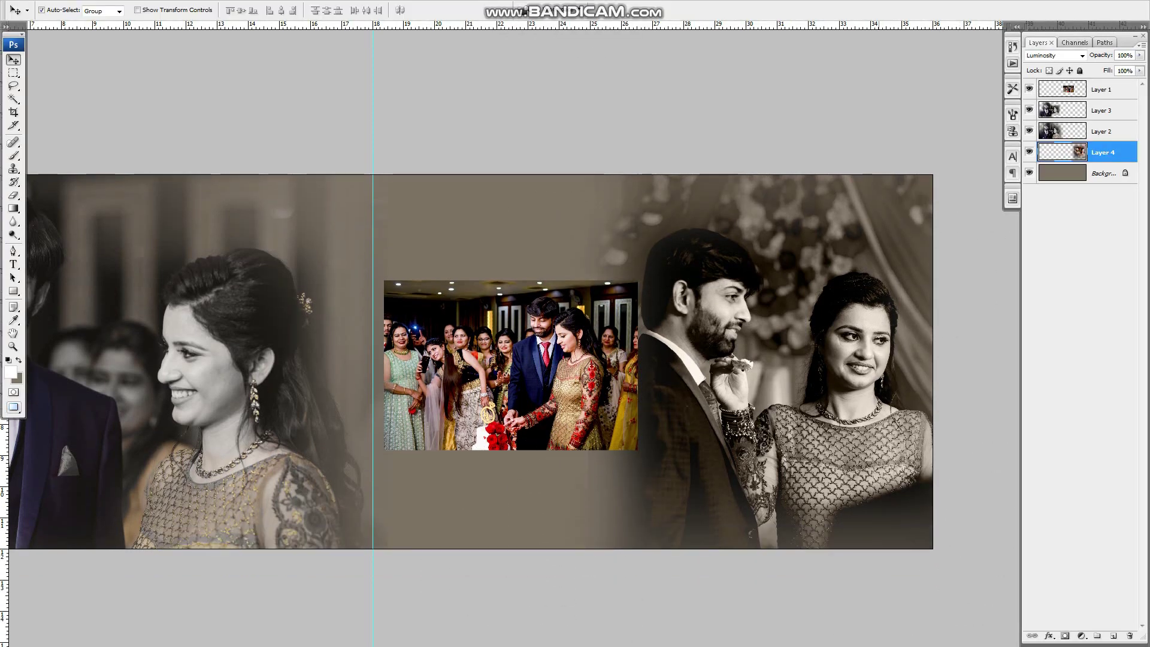
left_click(17, 378)
left_click(194, 352)
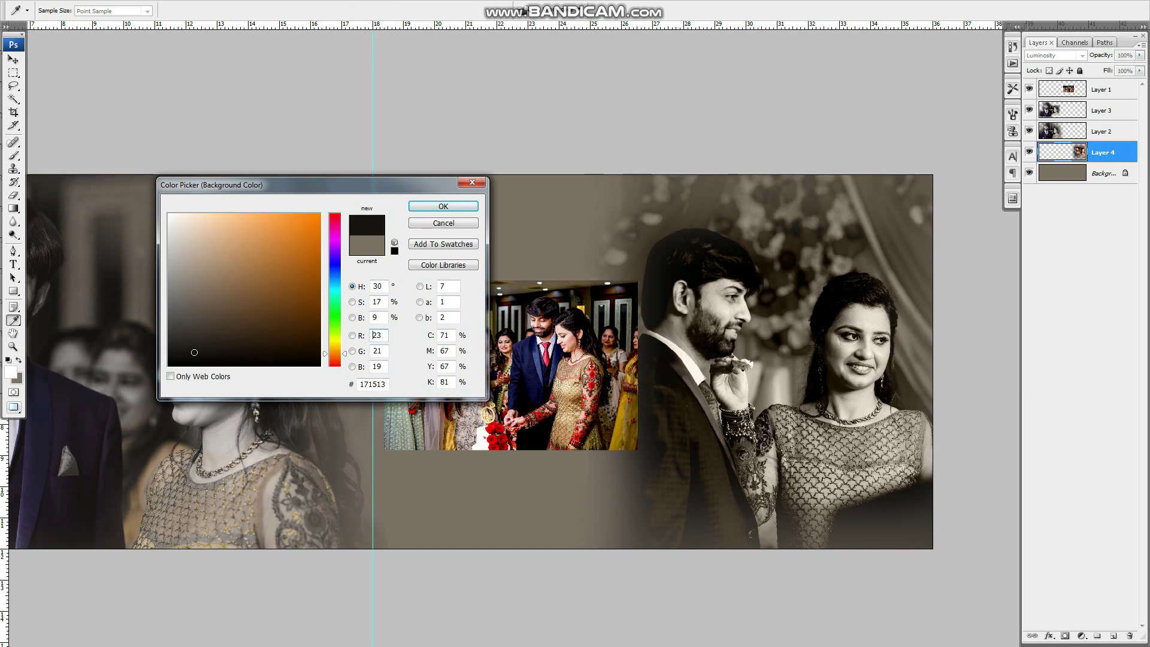
key("Return")
left_click(1103, 173)
key("ctrl+BackSpace")
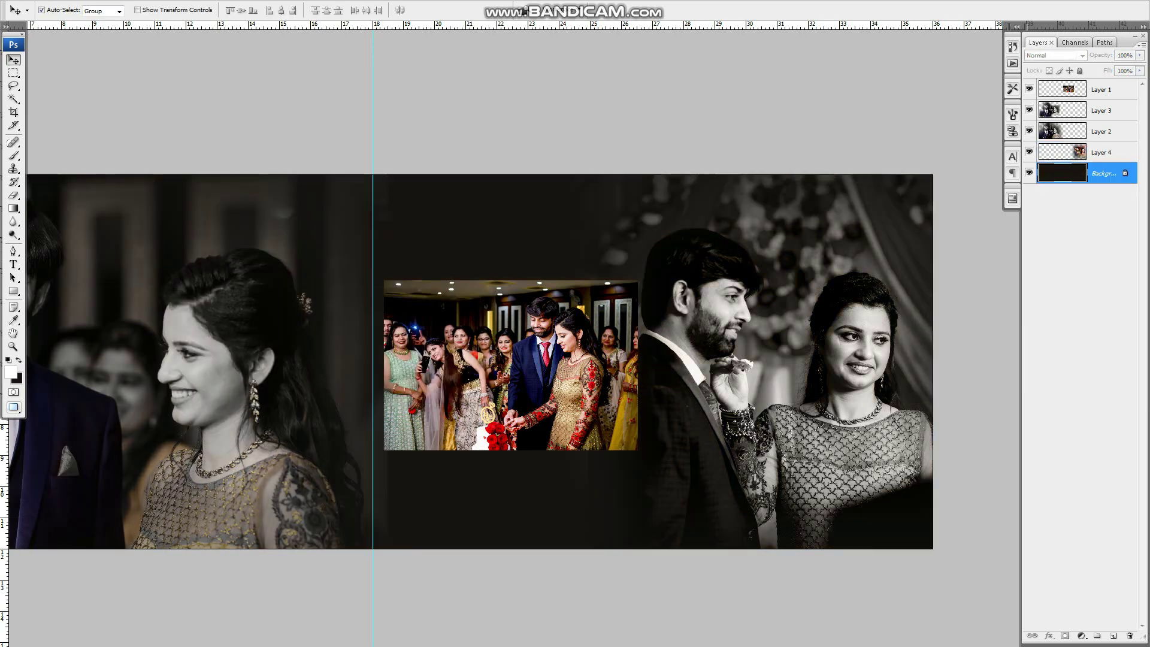
left_click(17, 378)
key("Escape")
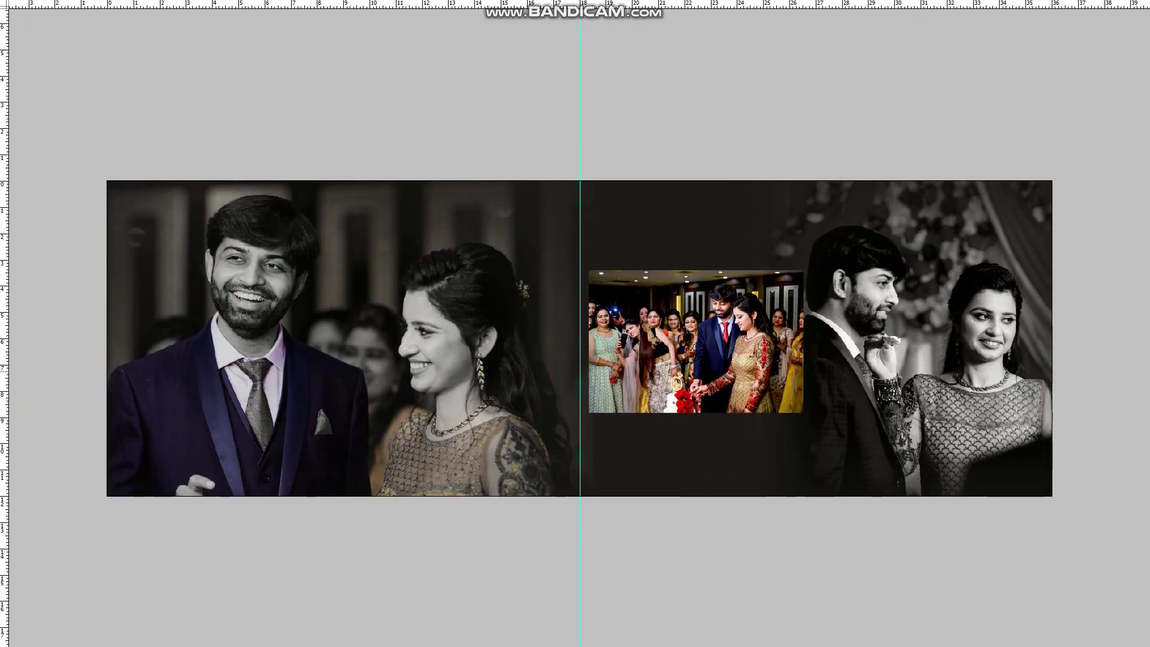
Fade the right couple photo's lower edge into the dark background with a soft eraser stroke
left_click_drag(812, 473, 1149, 498)
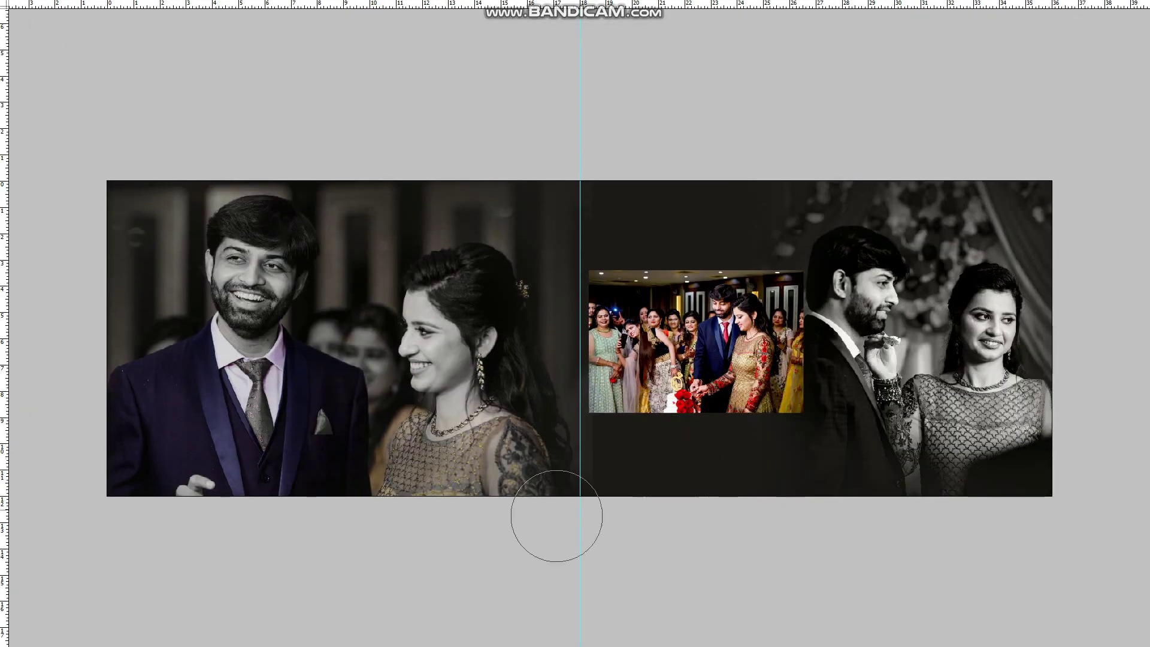
right_click(741, 343)
left_click(756, 393)
key("Tab")
left_click(1056, 55)
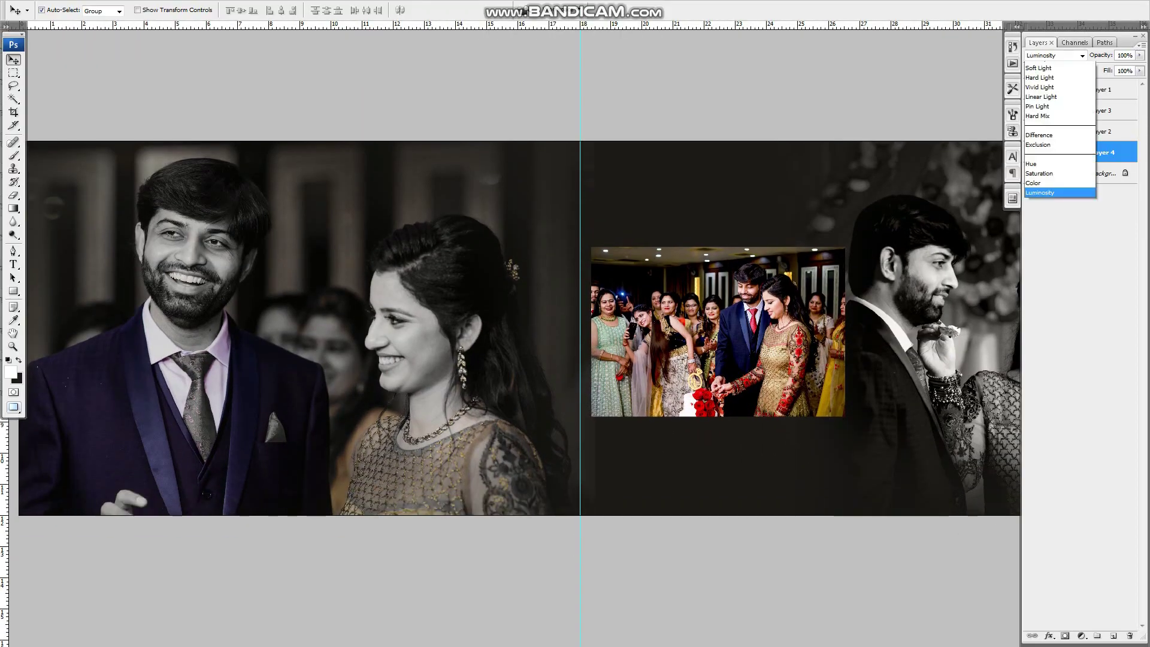
left_click(1056, 55)
key("Tab")
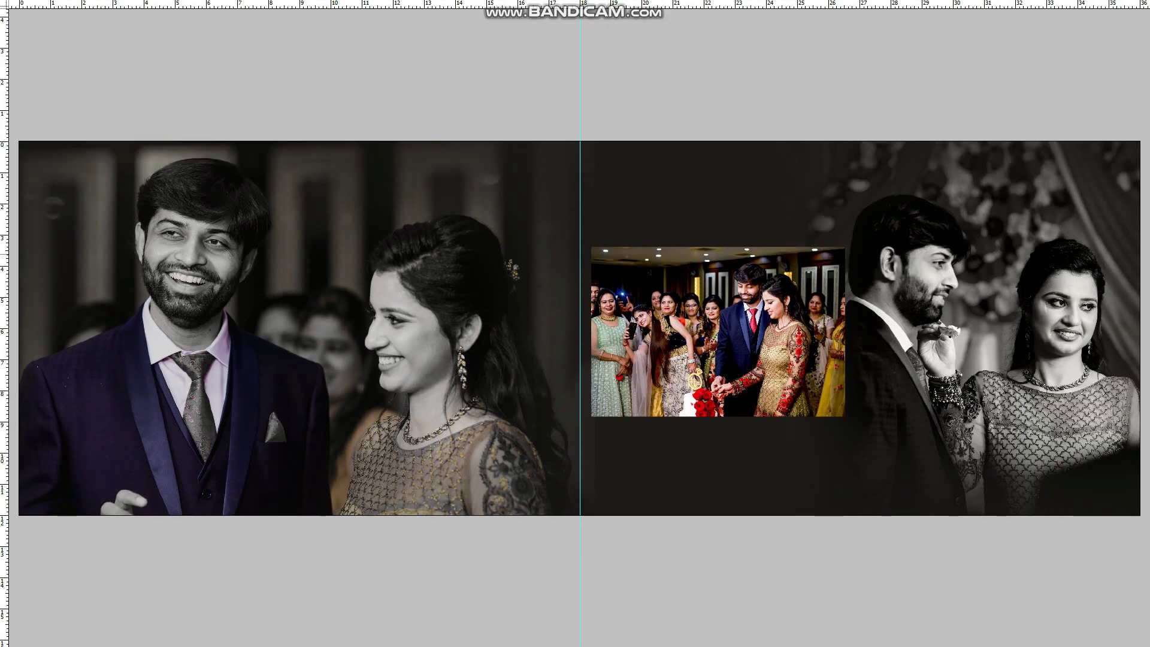
left_click(729, 295, "ctrl")
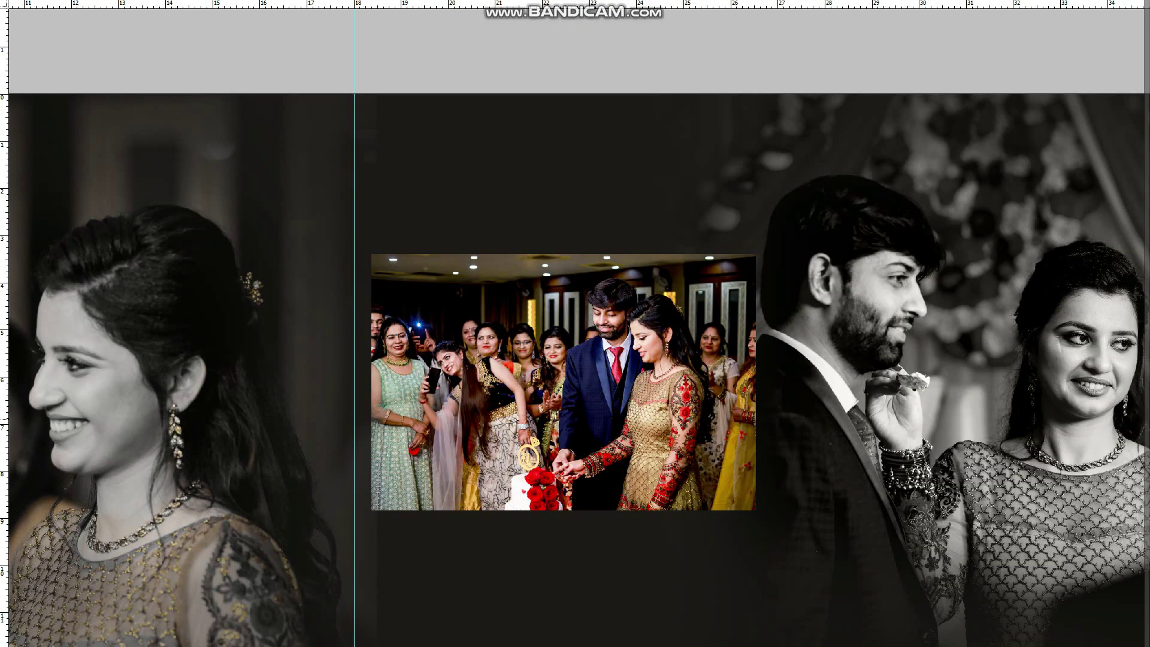
Select a vertical strip along the cake-cutting photo's right side and delete it to make the photo narrower
left_click_drag(729, 295, 702, 279)
left_click_drag(660, 335, 665, 342)
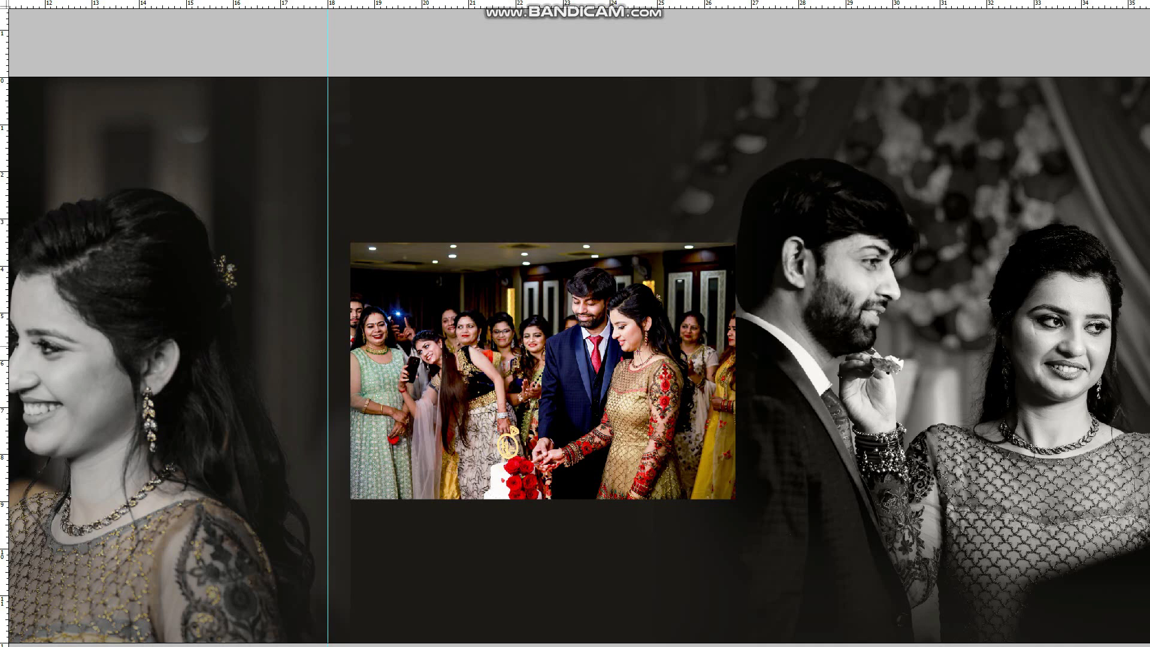
left_click_drag(701, 245, 845, 639)
key("Delete")
key("ctrl+d")
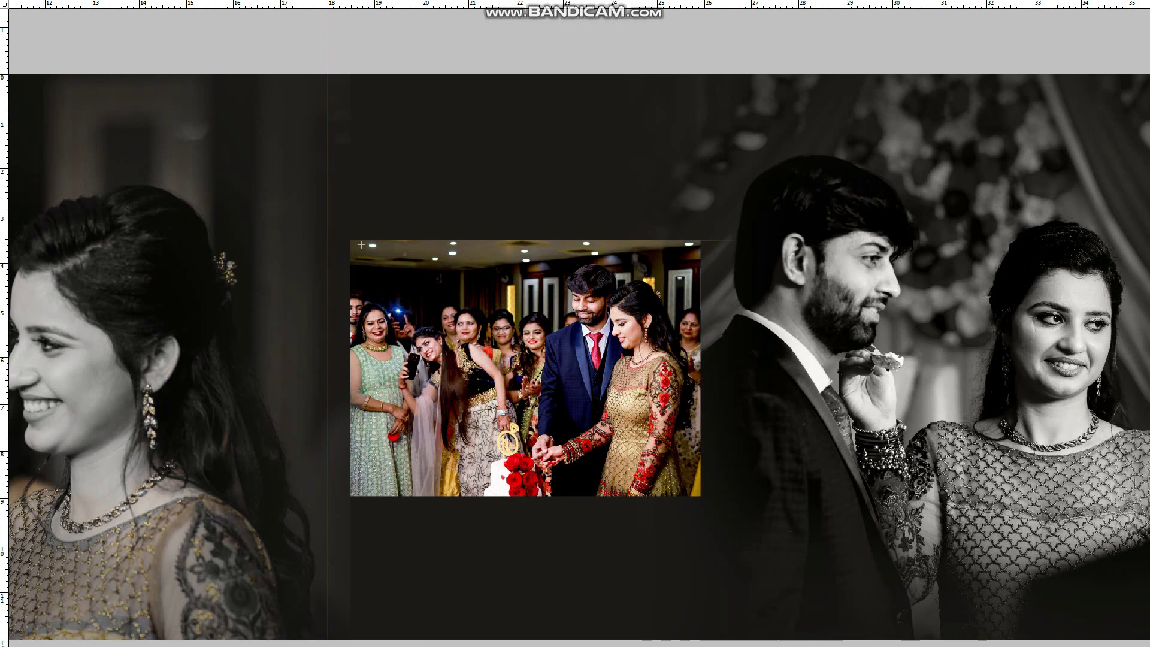
Remove the leftover thin line beyond the cake-cutting photo's trimmed right edge
left_click_drag(682, 489, 713, 507)
scroll(735, 246, "up", 4)
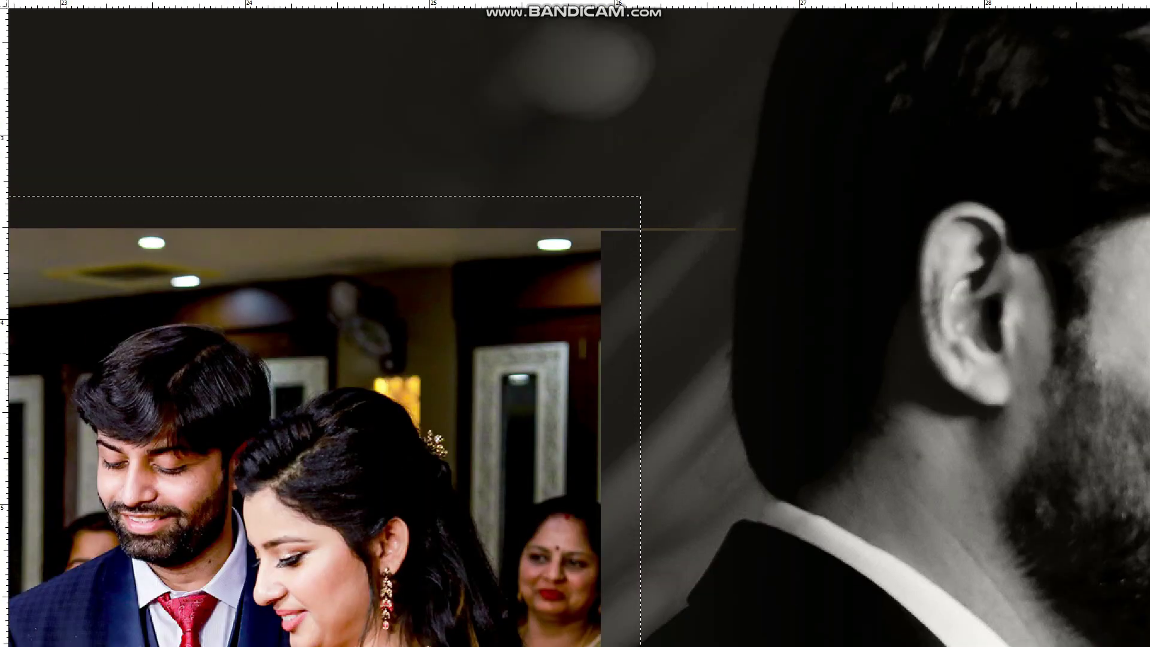
scroll(604, 215, "down", 5)
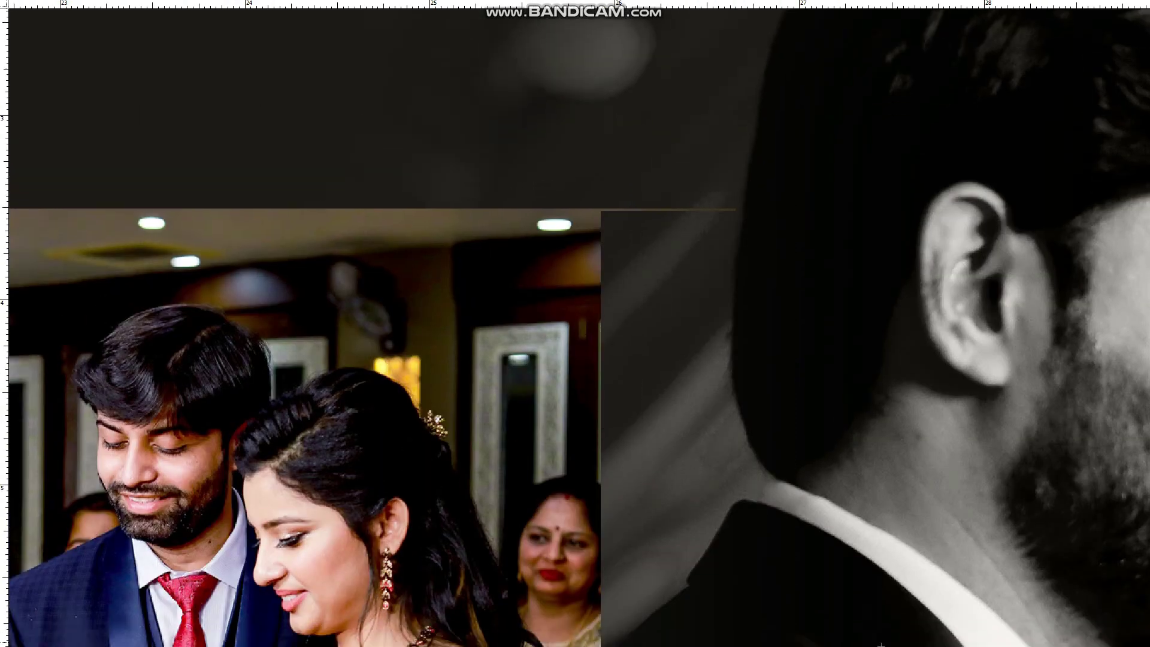
scroll(575, 327, "down", 6)
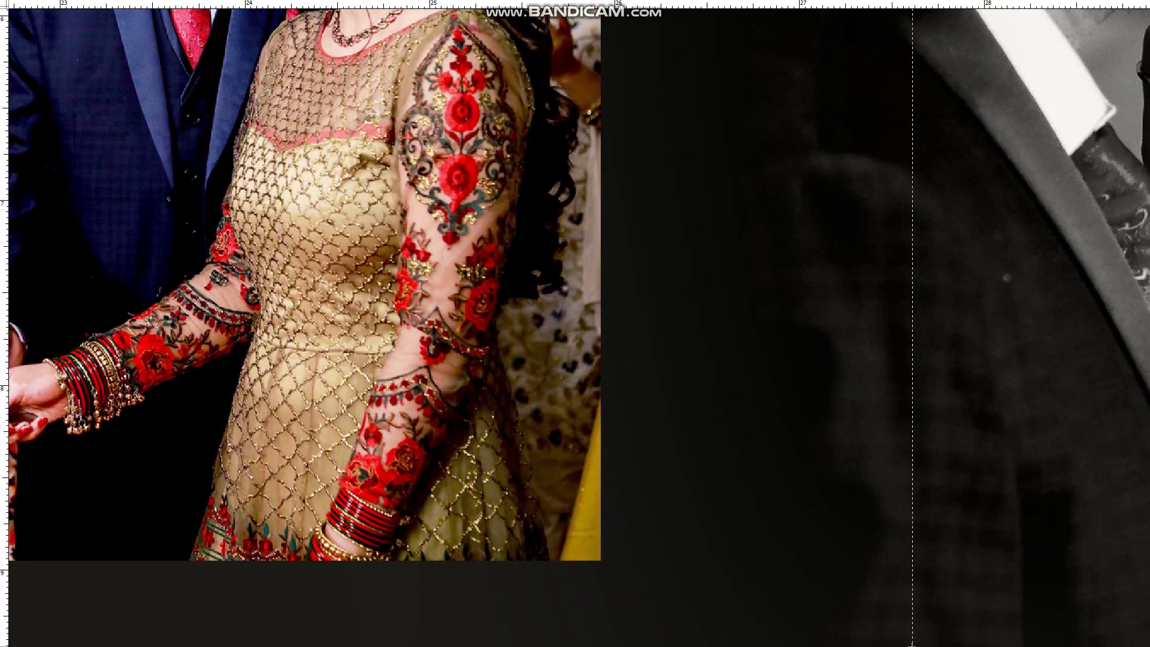
left_click_drag(912, 646, 913, 646)
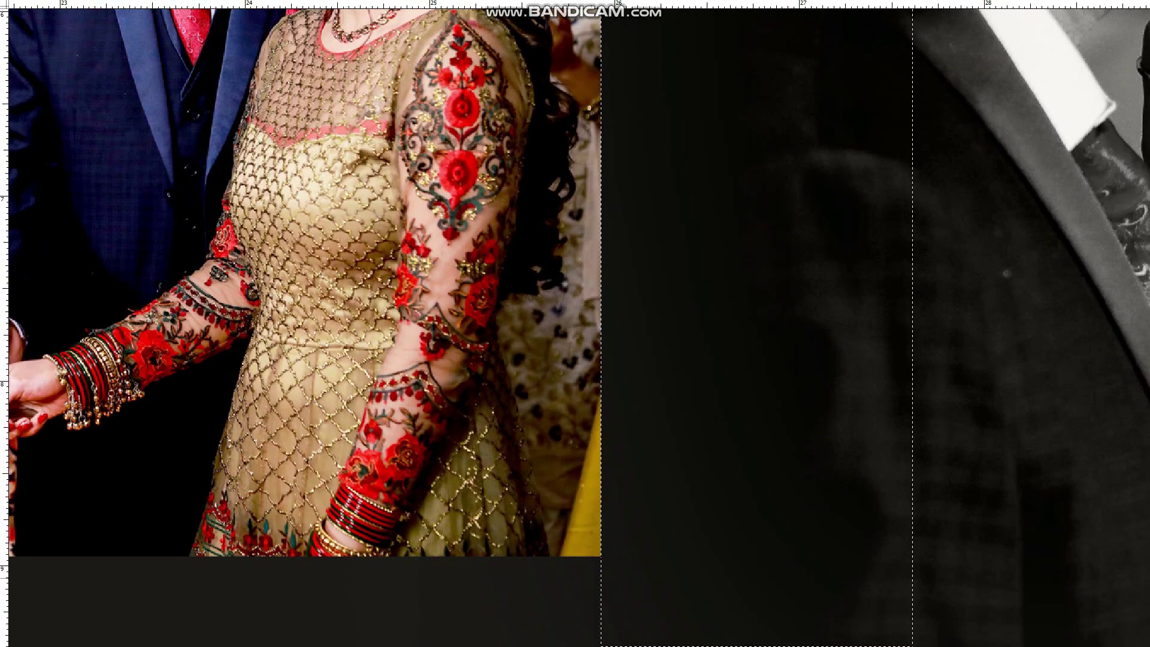
key("ctrl+0")
Select a rectangle slightly larger than the cake-cutting photo and fill it with the dark background colour on a new layer above the Background
left_click_drag(341, 177, 1044, 419)
key("Tab")
key("u")
key("Tab")
left_click_drag(258, 234, 659, 534)
key("Tab")
key("v")
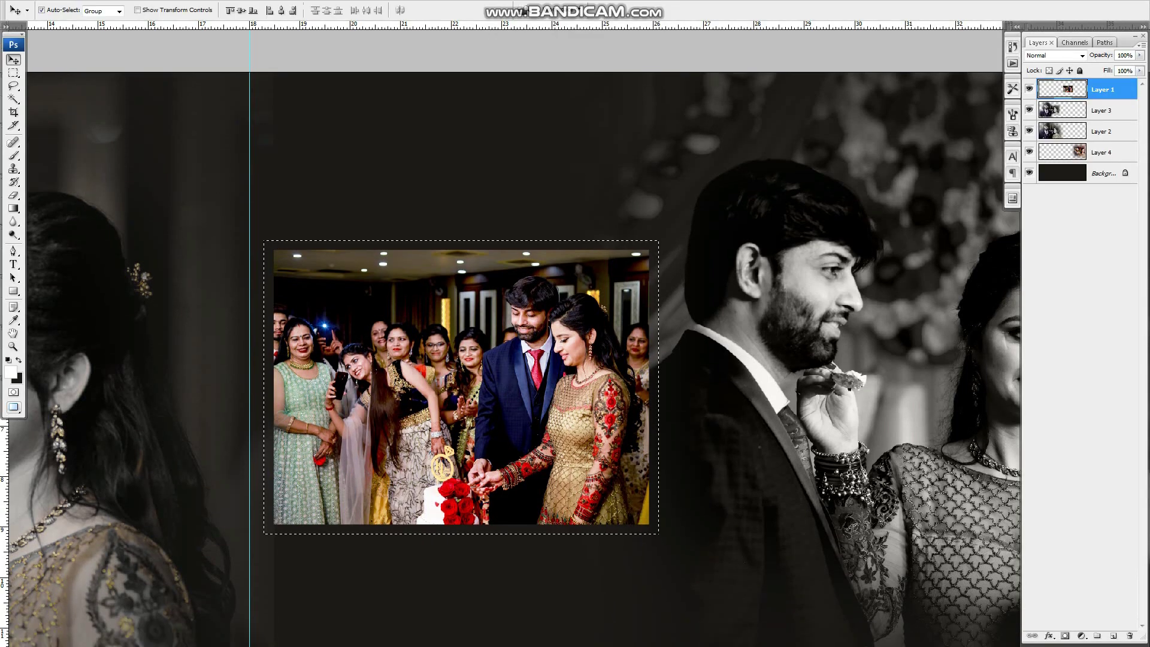
left_click(1104, 173)
key("ctrl+shift+alt+n")
key("ctrl+Delete")
key("ctrl+d")
Raise the new rectangle's lightness to +23 with Hue/Saturation to make a grey frame behind the photo
key("ctrl+u")
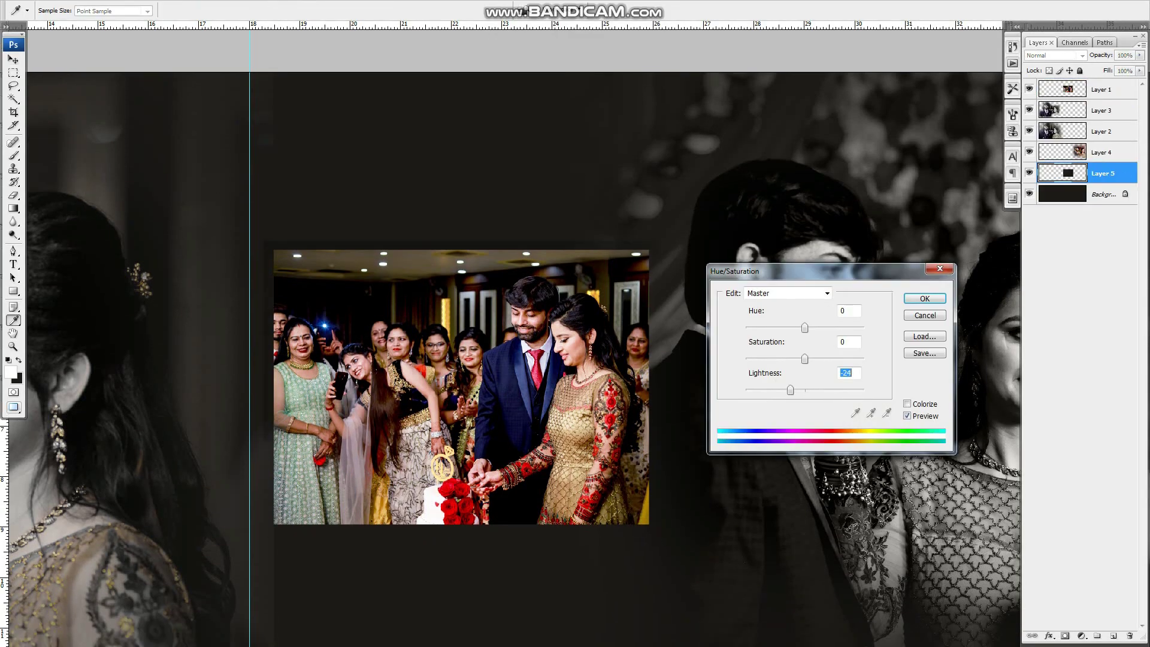
left_click_drag(791, 390, 818, 390)
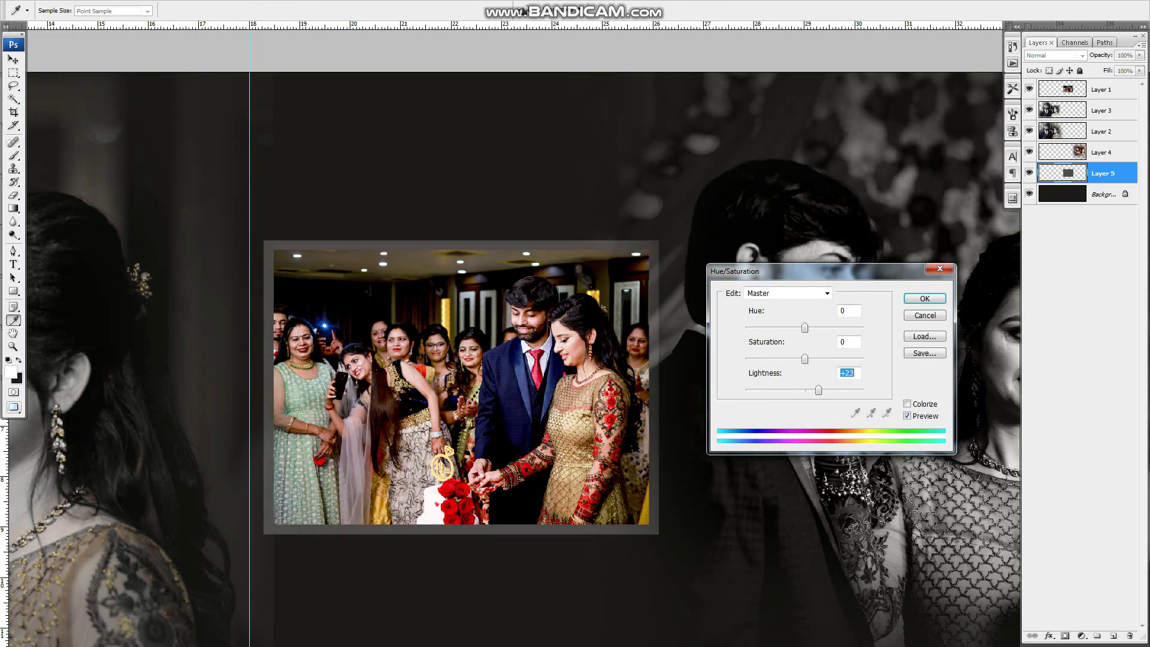
key("Return")
Select only the thin outer edge of the cake-cutting photo and strongly raise its lightness to form a pale border
key("z")
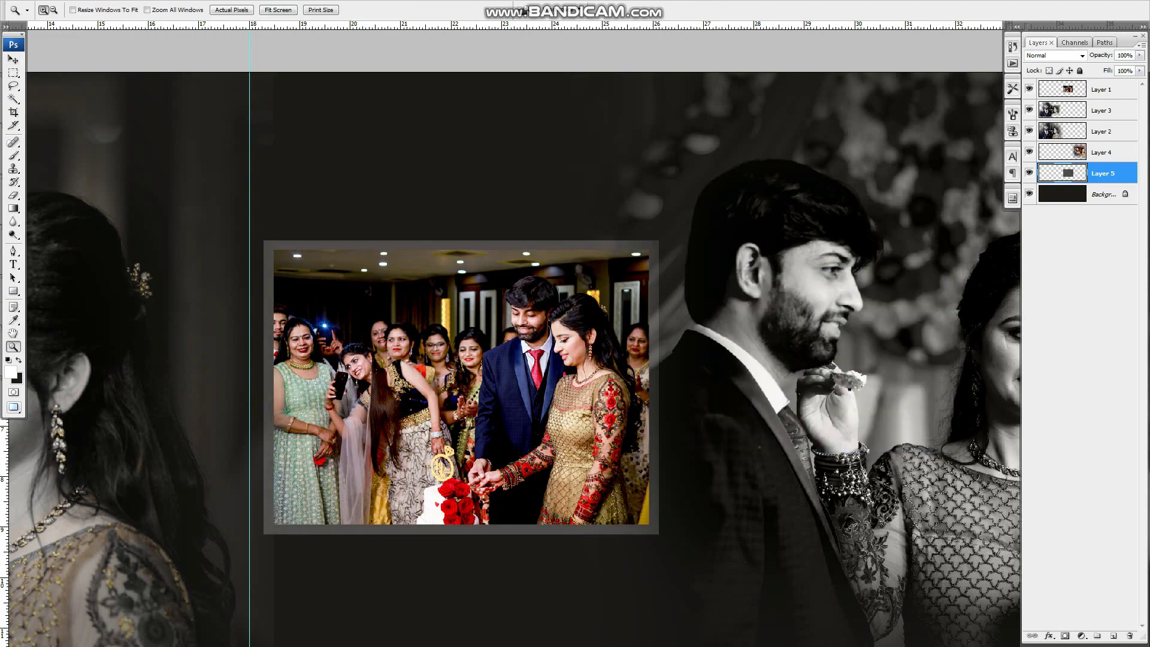
right_click(323, 302)
left_click(342, 310)
left_click_drag(539, 187, 874, 463)
key("Tab")
key("Tab")
key("Tab")
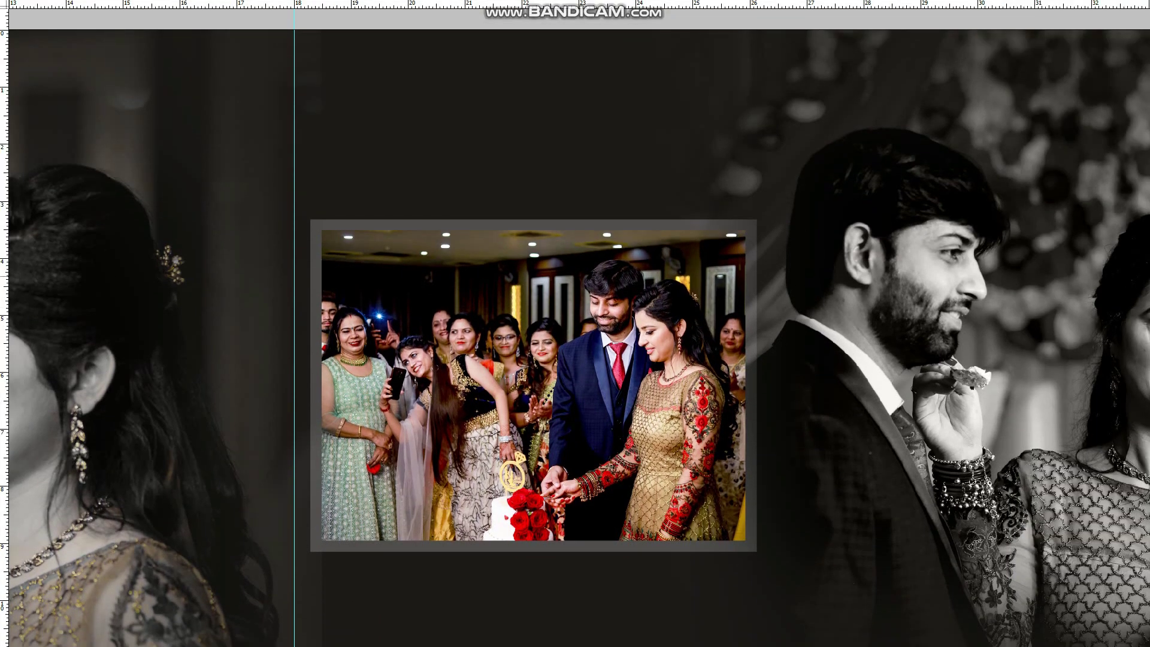
left_click_drag(327, 234, 741, 537)
key("ctrl+u")
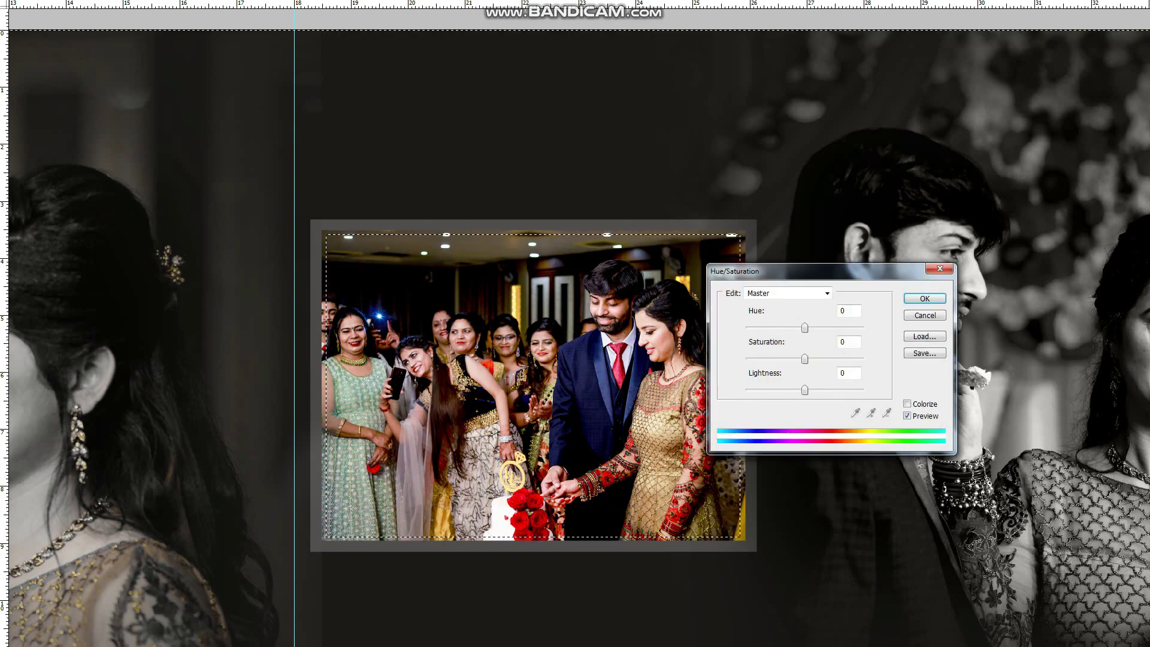
left_click_drag(806, 391, 847, 391)
key("Return")
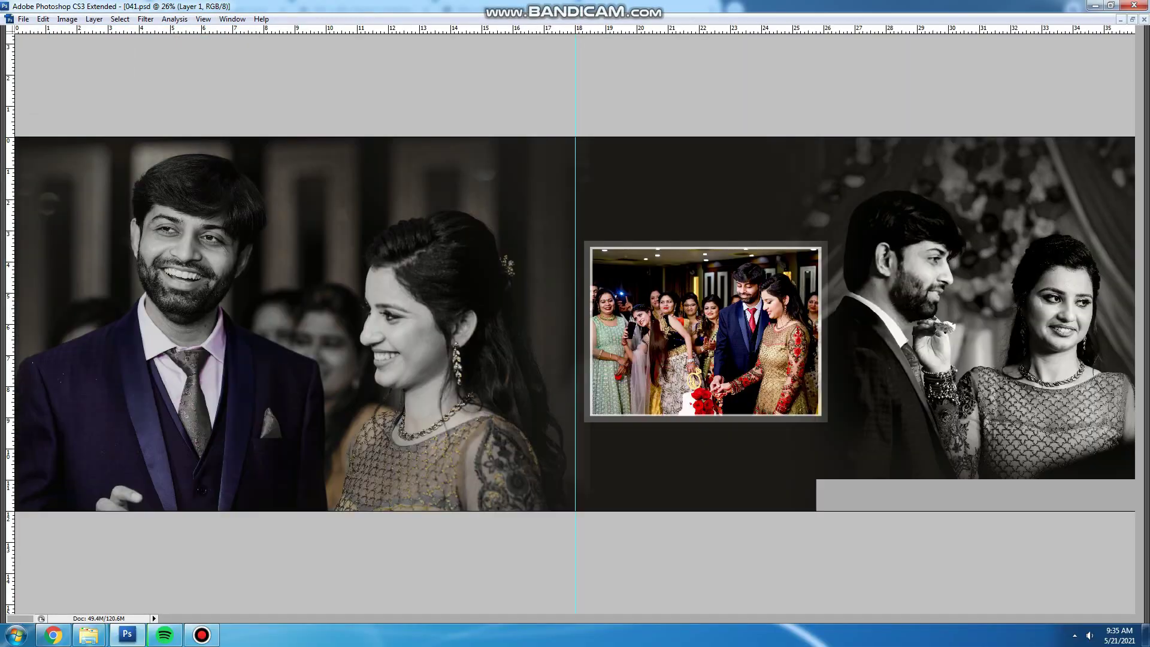
Transform Layer 5's grey rectangle to 235.3% width and 145.7% height, making a wide band across the right page
key("f")
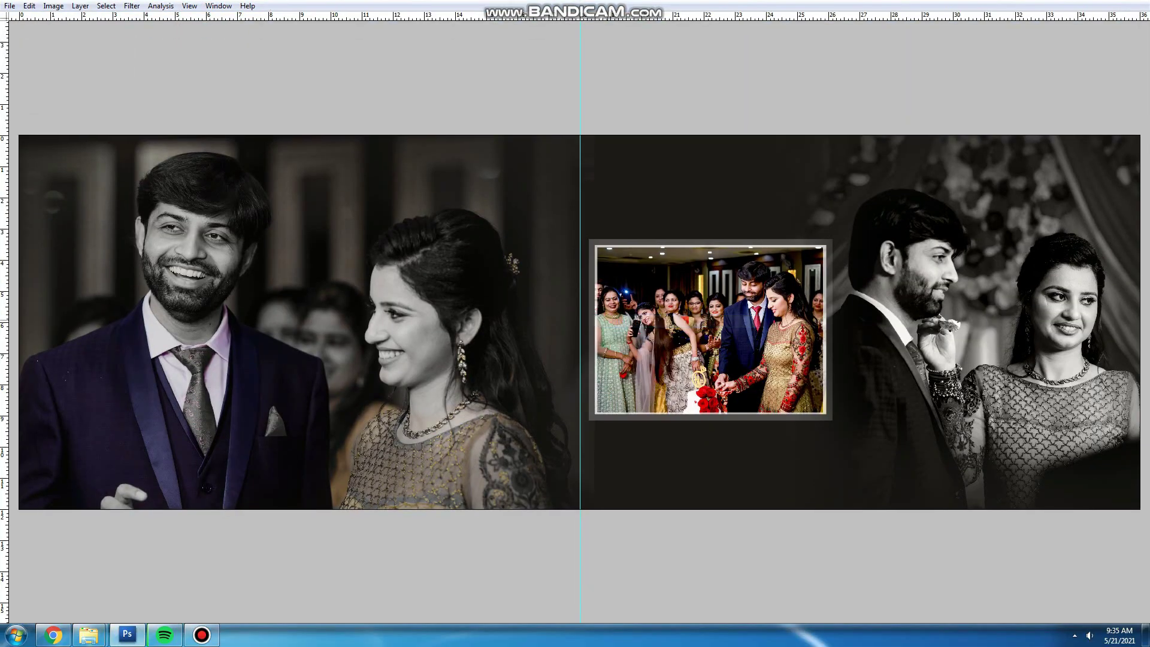
key("Tab")
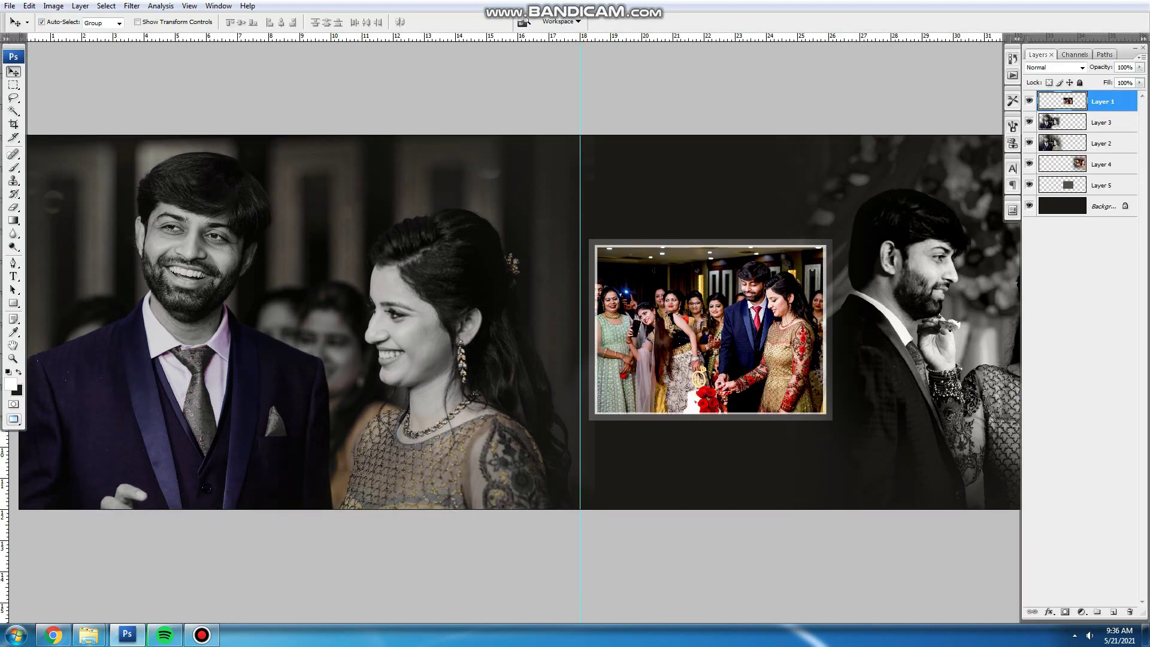
left_click(1103, 185)
key("ctrl+t")
left_click_drag(832, 239, 848, 227)
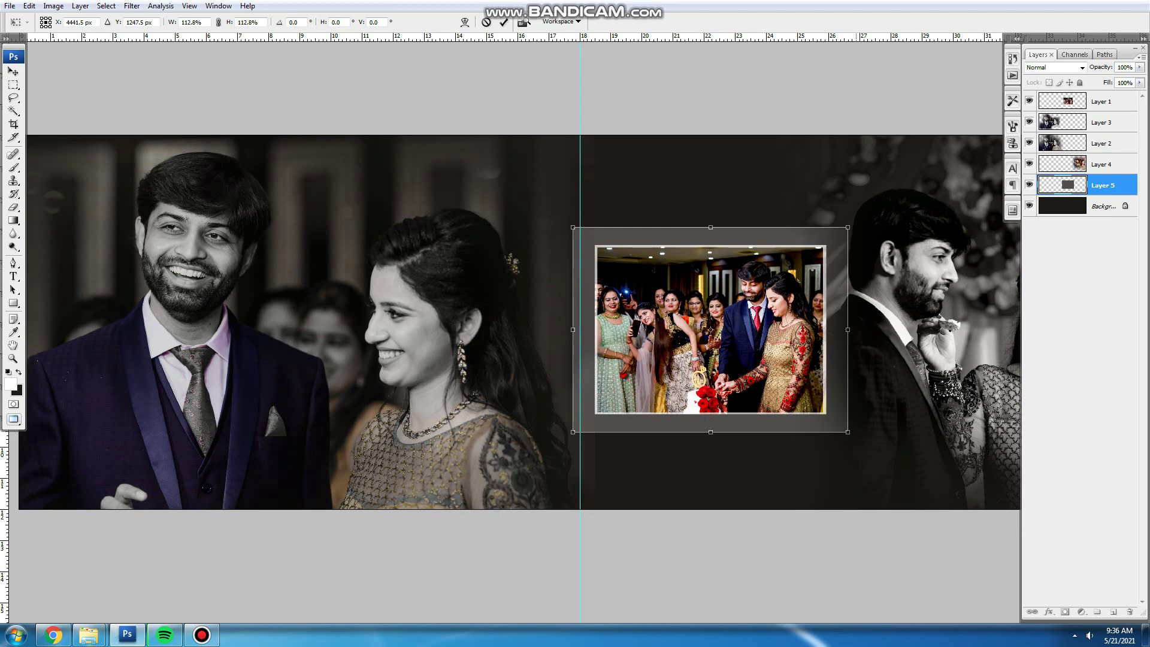
left_click_drag(848, 330, 1146, 329)
left_click_drag(861, 227, 861, 197)
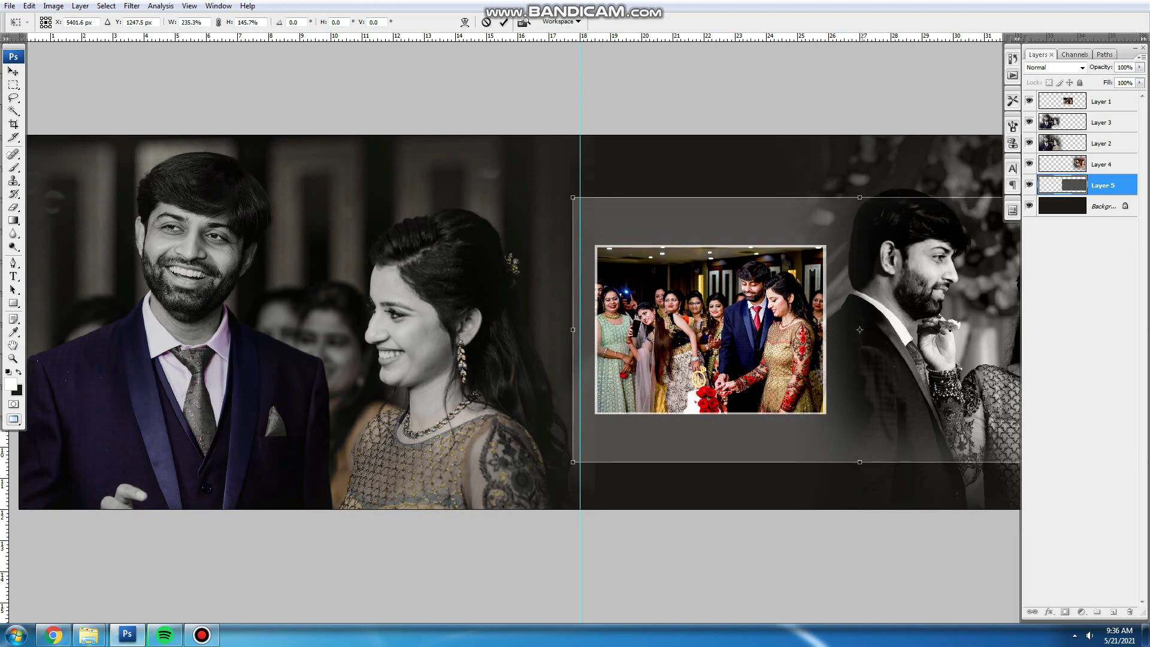
key("Return")
Move the cake-cutting photo and grey band slightly up together, and bring the band's layer one level forward, above Layer 4
left_click_drag(757, 330, 756, 311)
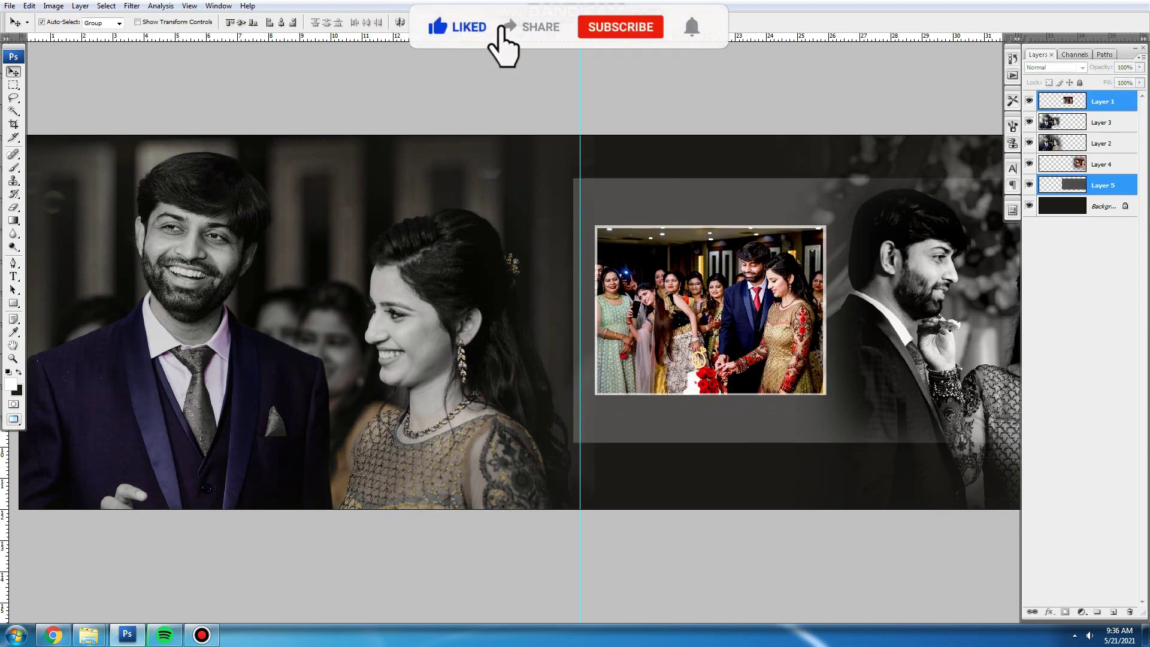
left_click(1103, 185)
key("ctrl+]")
key("Tab")
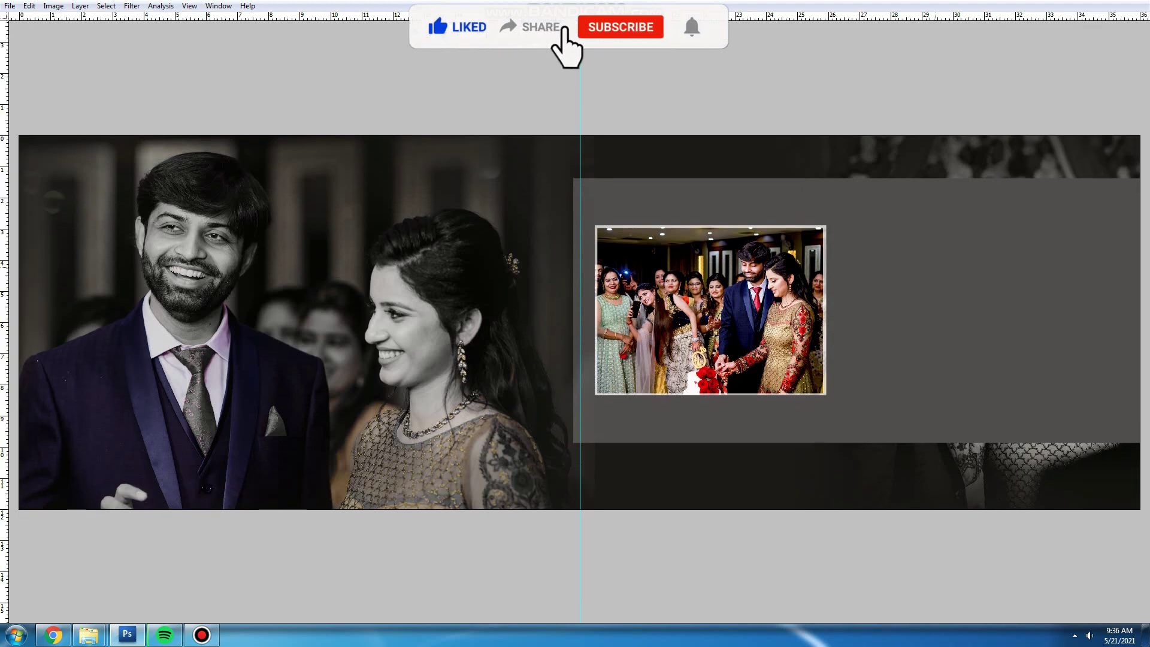
Turn the band white with Hue/Saturation lightness +100 and reduce its layer opacity to 52%
key("ctrl+u")
left_click_drag(804, 391, 864, 390)
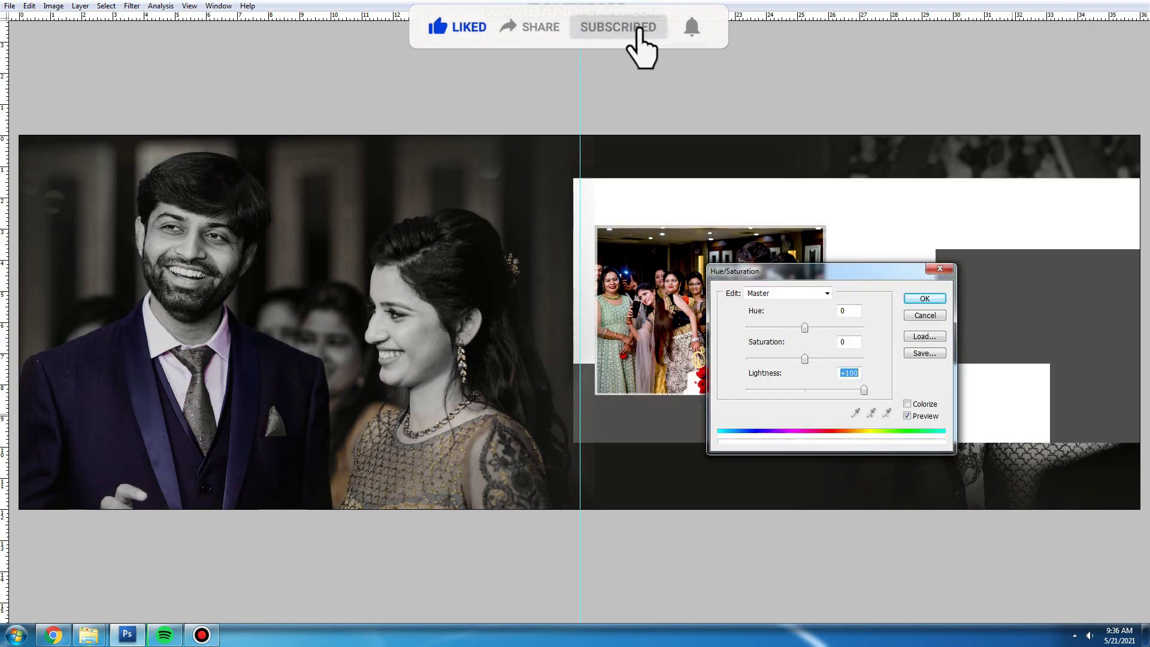
key("Return")
key("5")
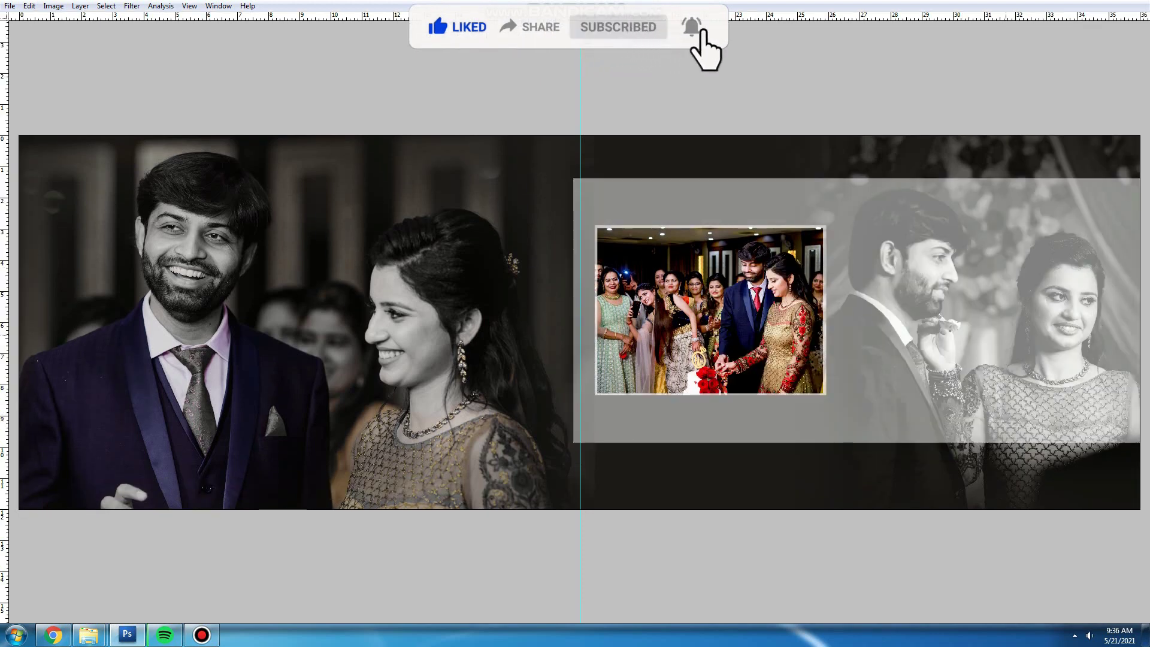
key("2")
key("5")
key("5")
key("5")
key("Tab")
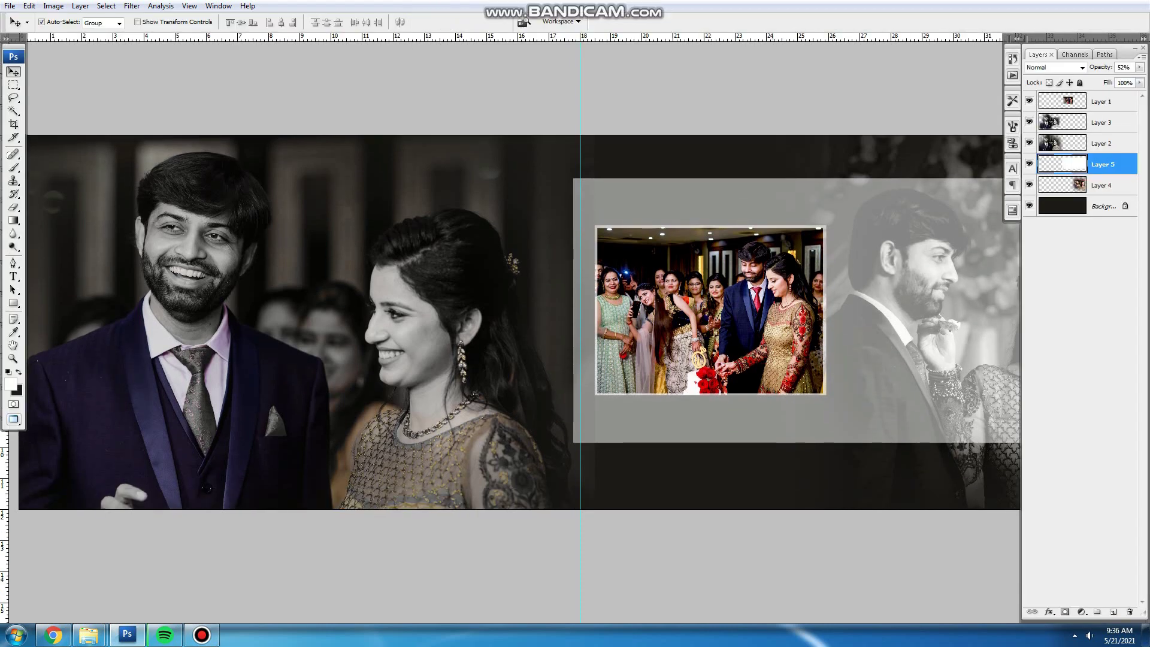
Nudge the cake-cutting photo and the semi-transparent band slightly down together to centre them vertically on the right page
key("Down")
key("Down")
key("Down")
key("Down")
key("Down")
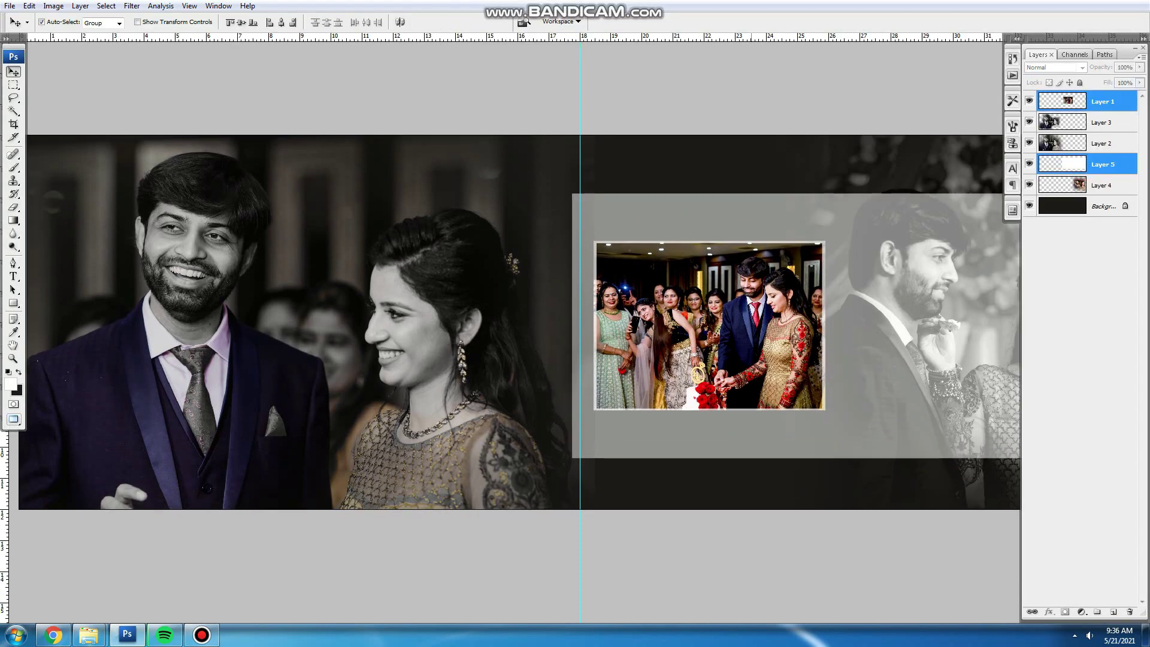
key("Right")
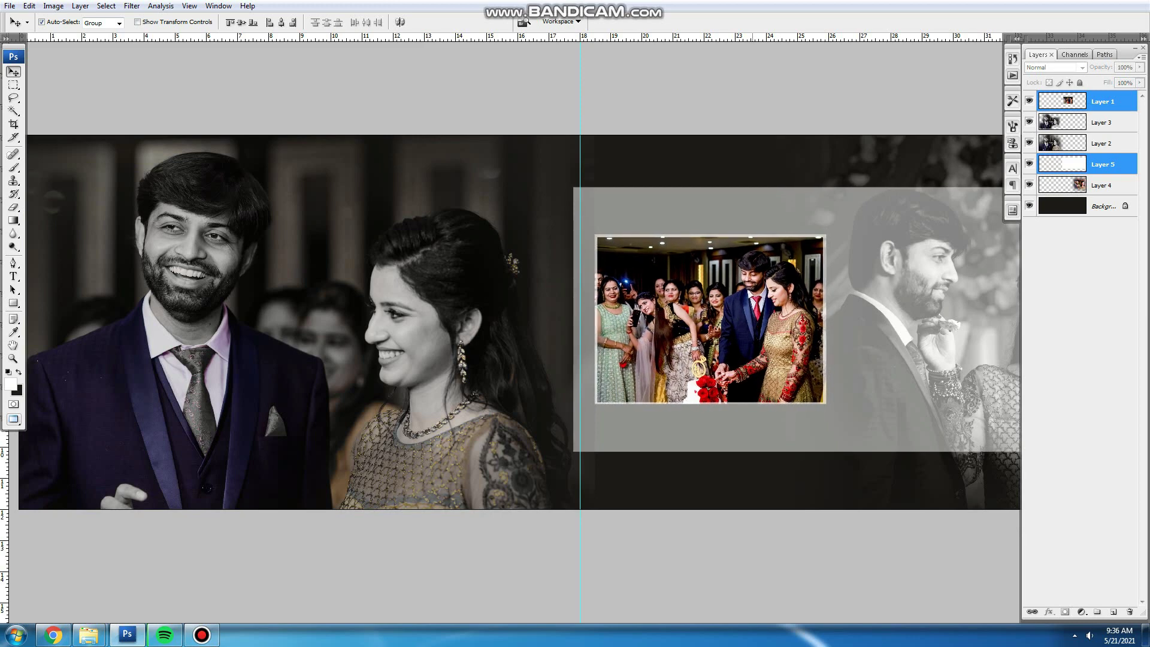
key("Tab")
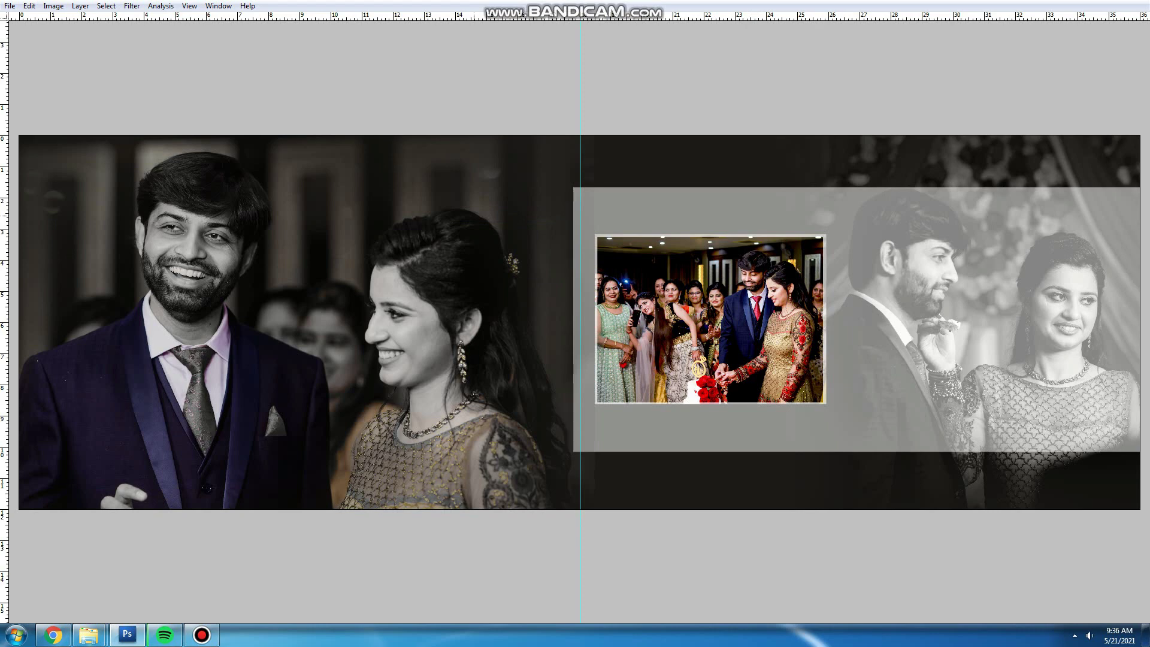
Select the left couple photo's layer and erase its faint edge just beyond the centre guide
right_click(448, 208)
left_click(474, 216)
key("e")
left_click_drag(600, 136, 632, 312)
Add a dark rectangle slightly larger than the cake-cutting photo on a new layer above the white band, with 25% opacity
key("Tab")
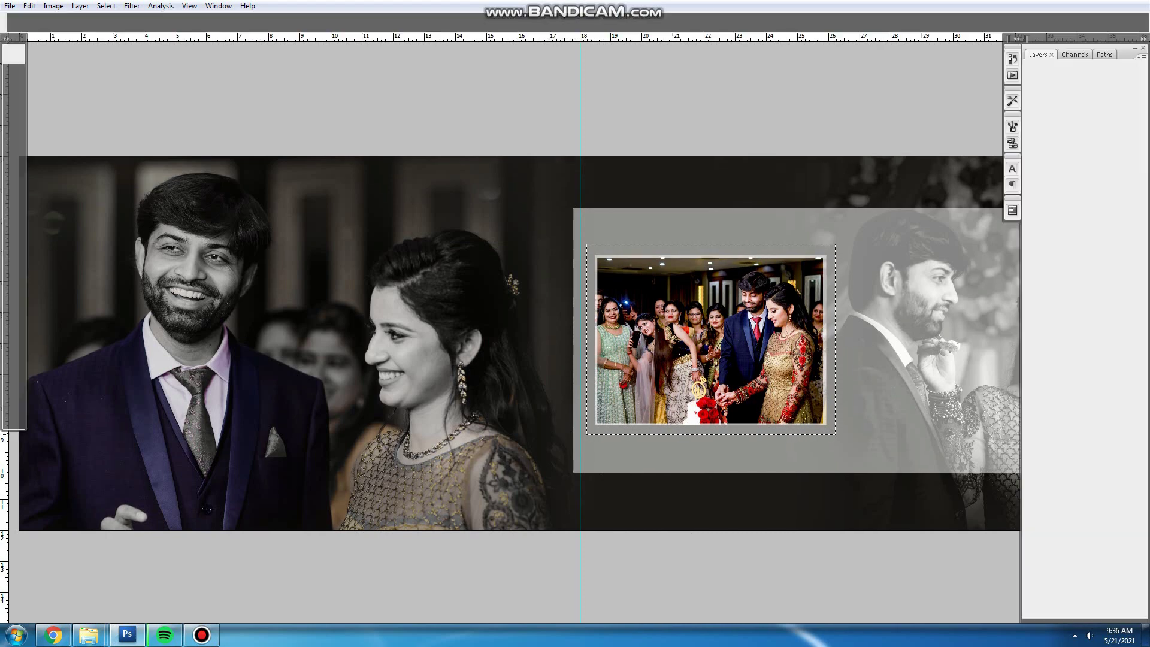
key("ctrl+d")
key("ctrl+bracketright")
key("ctrl+bracketright")
key("ctrl+bracketright")
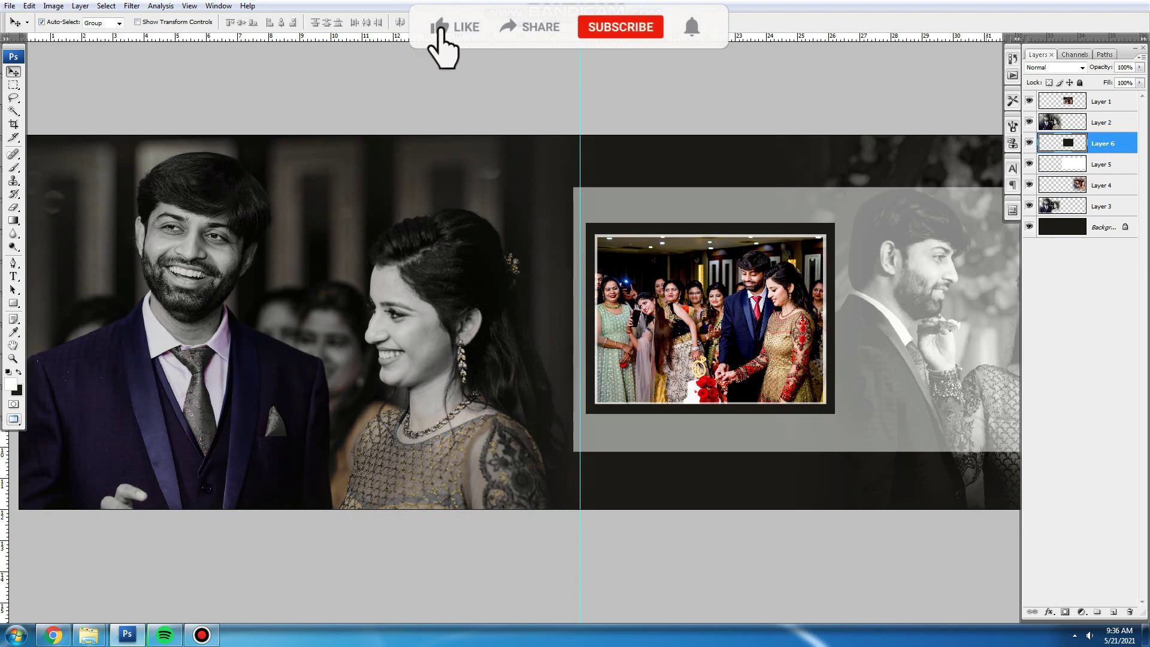
key("2")
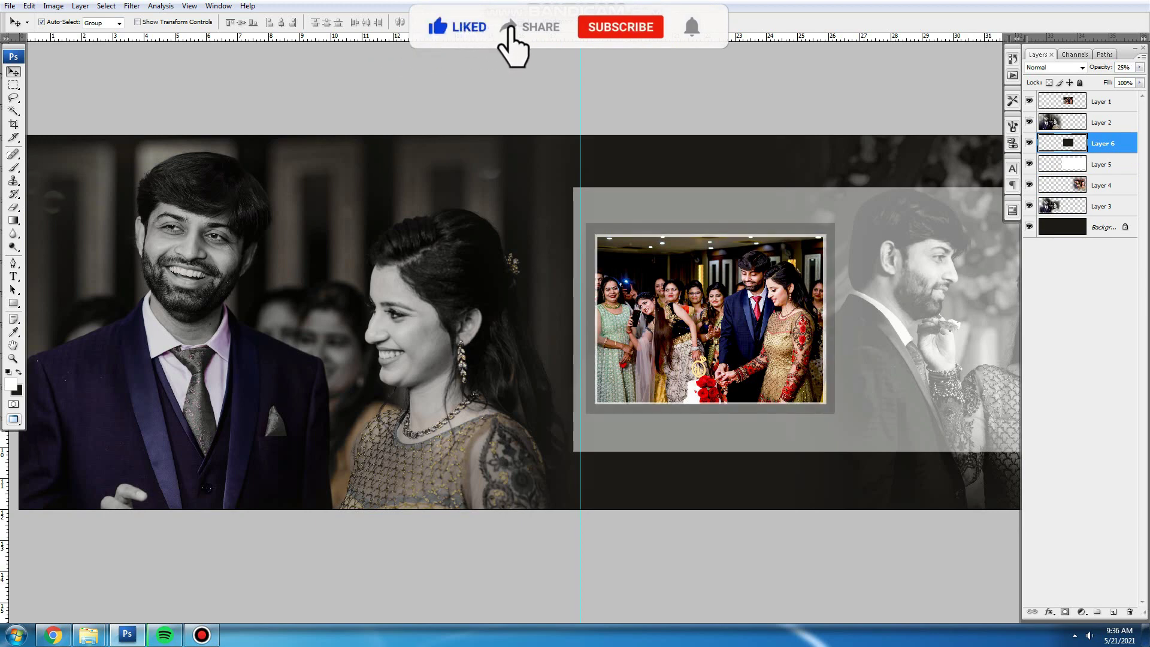
Select the right couple photo's layer and fade its lower part below the light band with the eraser
key("Tab")
key("z")
right_click(624, 281)
left_click(650, 289)
key("e")
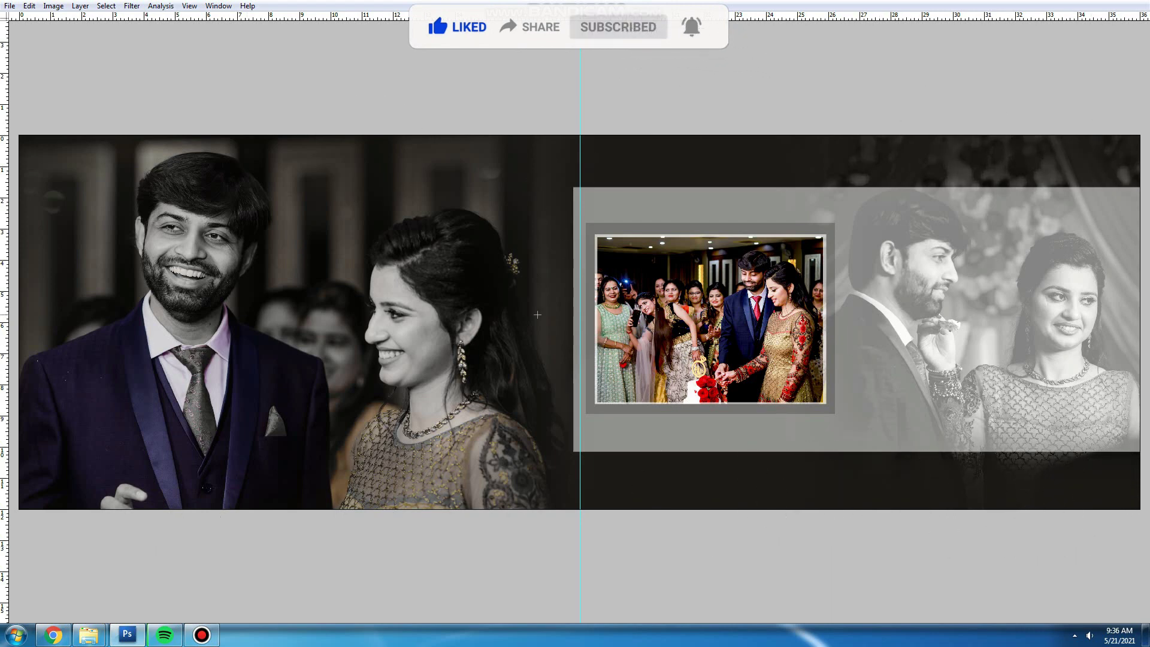
Switch to Windows Explorer, open 00-1 (2).psd from the Backgrund (G:) drive in Photoshop, and place its window beside 041.psd
key("super+e")
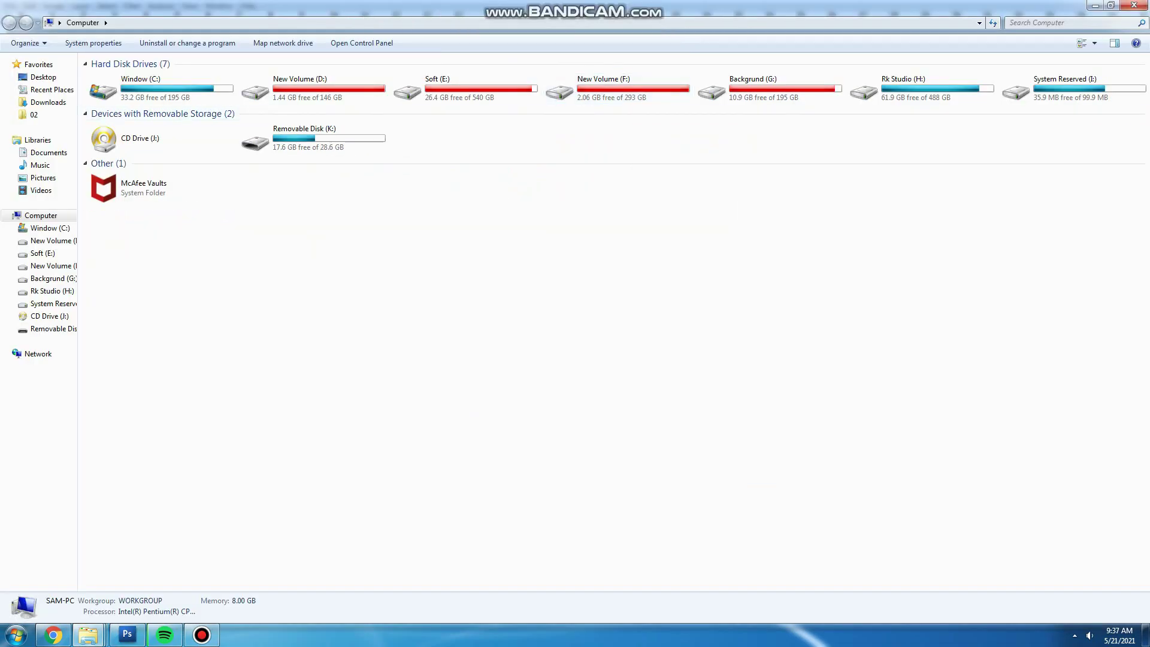
double_click(753, 89)
double_click(135, 108)
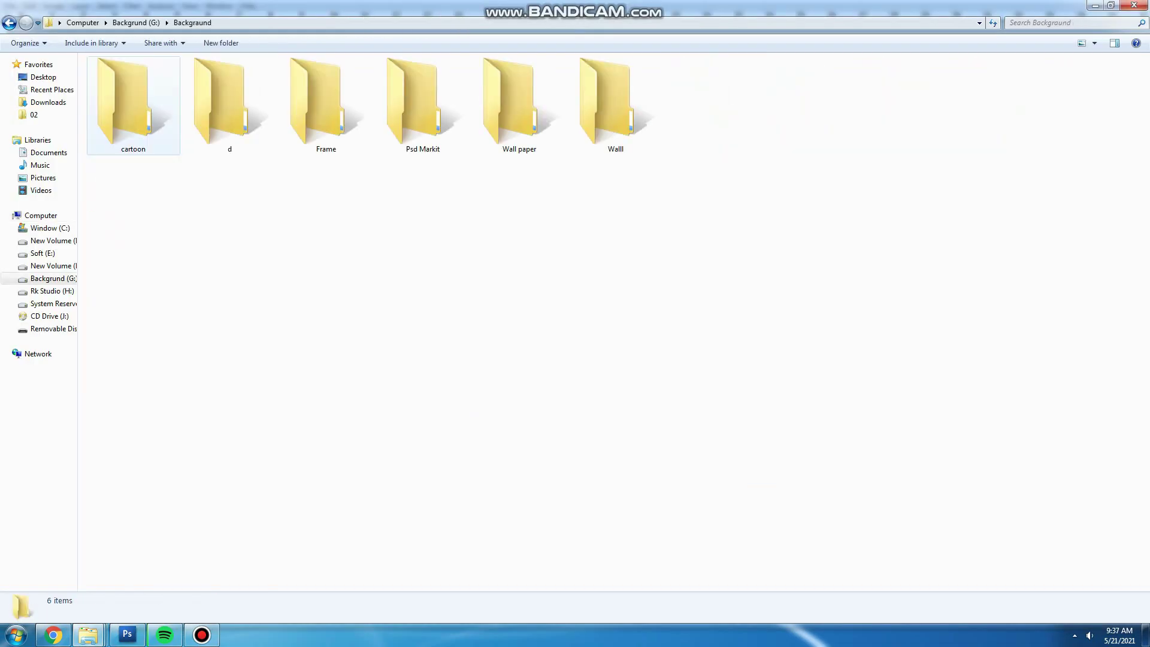
key("BackSpace")
double_click(222, 111)
double_click(210, 117)
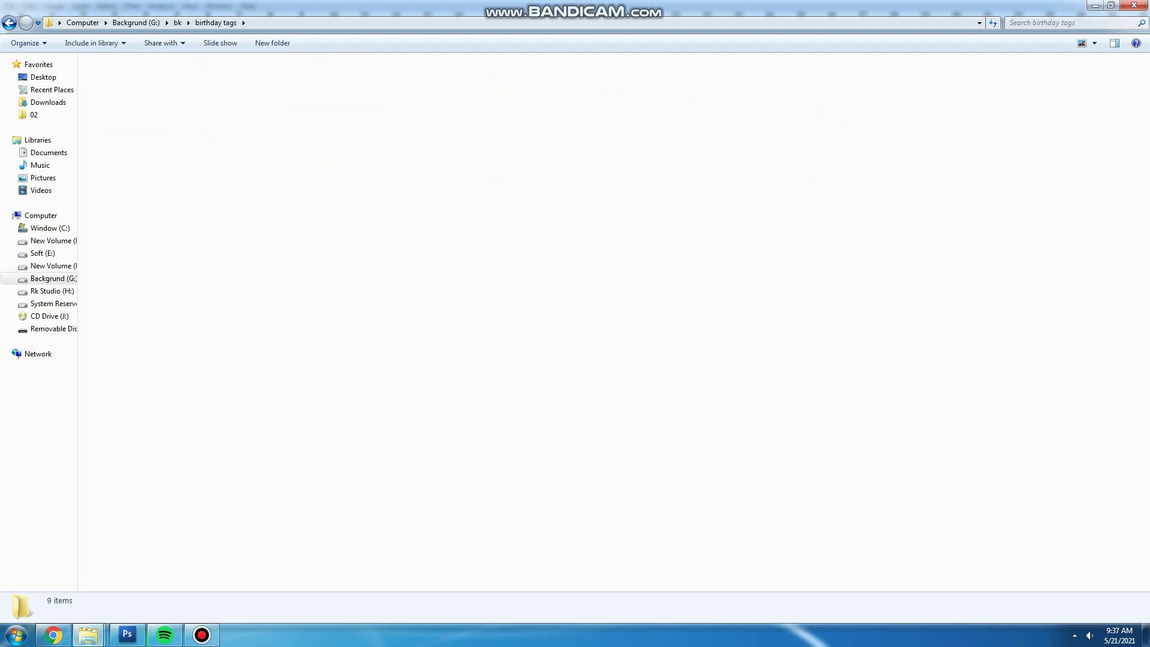
key("BackSpace")
double_click(521, 139)
left_click_drag(118, 90, 156, 566)
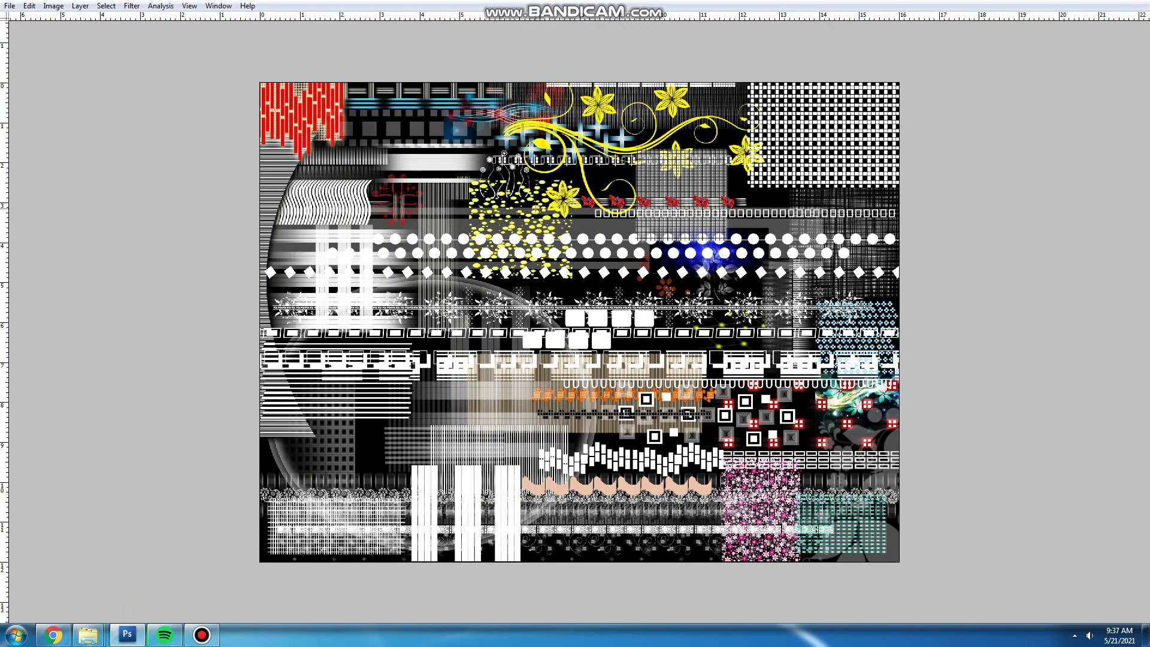
key("f")
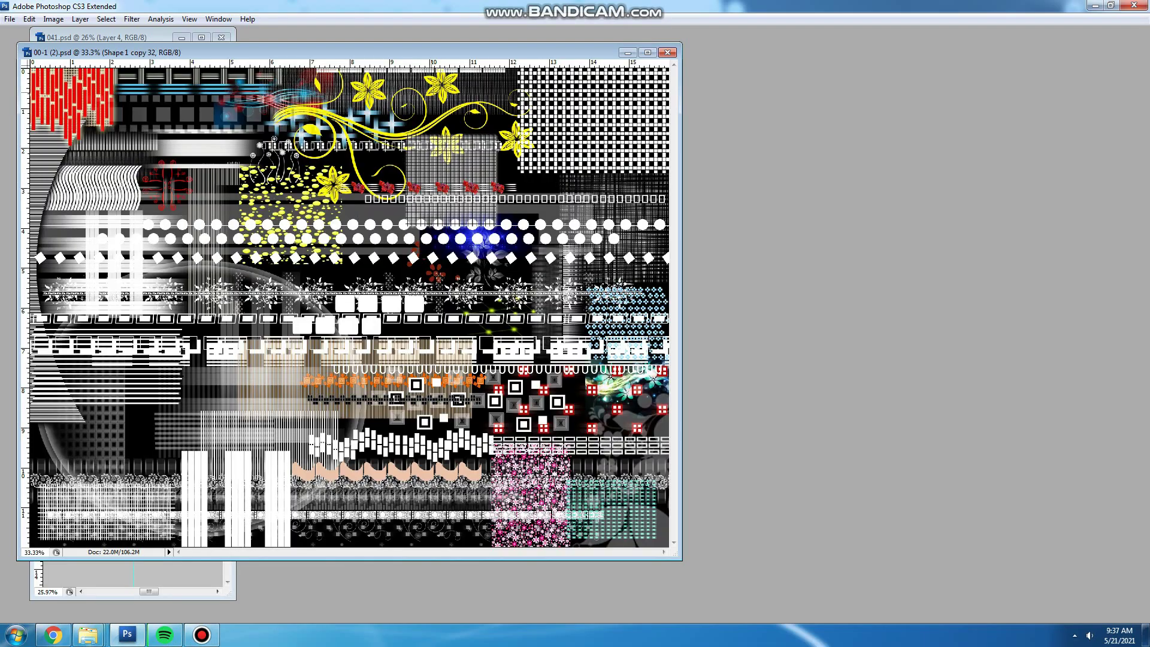
left_click_drag(167, 548, 592, 532)
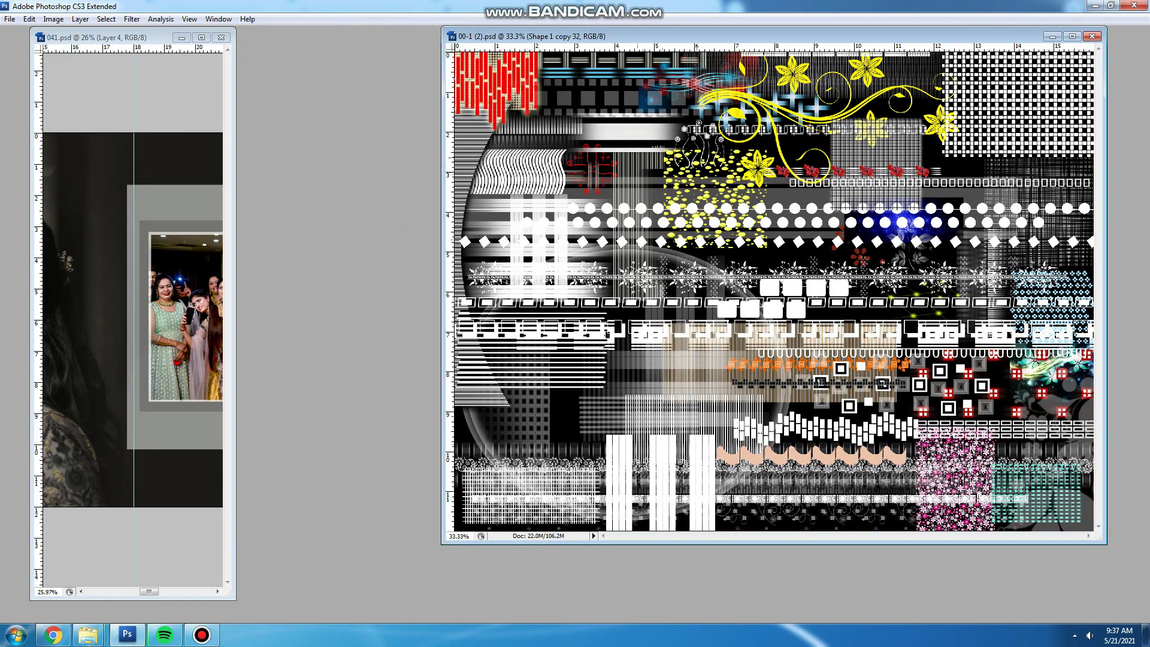
Bring the white striped gradient bar from 00-1 (2).psd into 041.psd and stretch copies across the dark strips above and below the light band
left_click_drag(629, 131, 155, 196)
key("f")
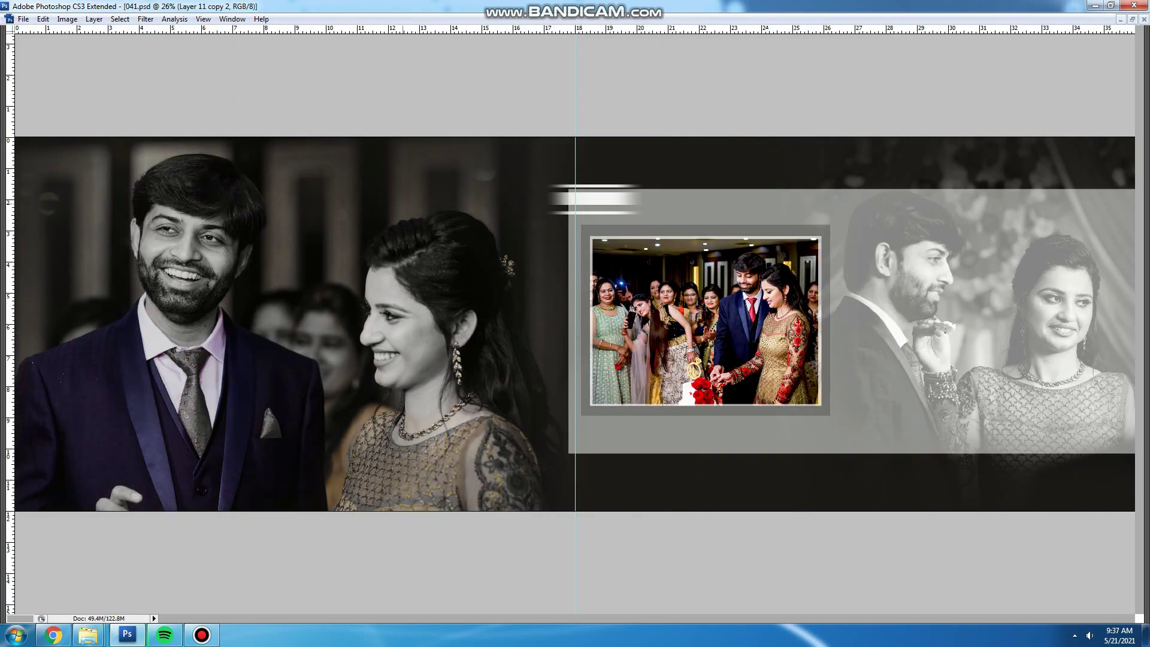
key("f")
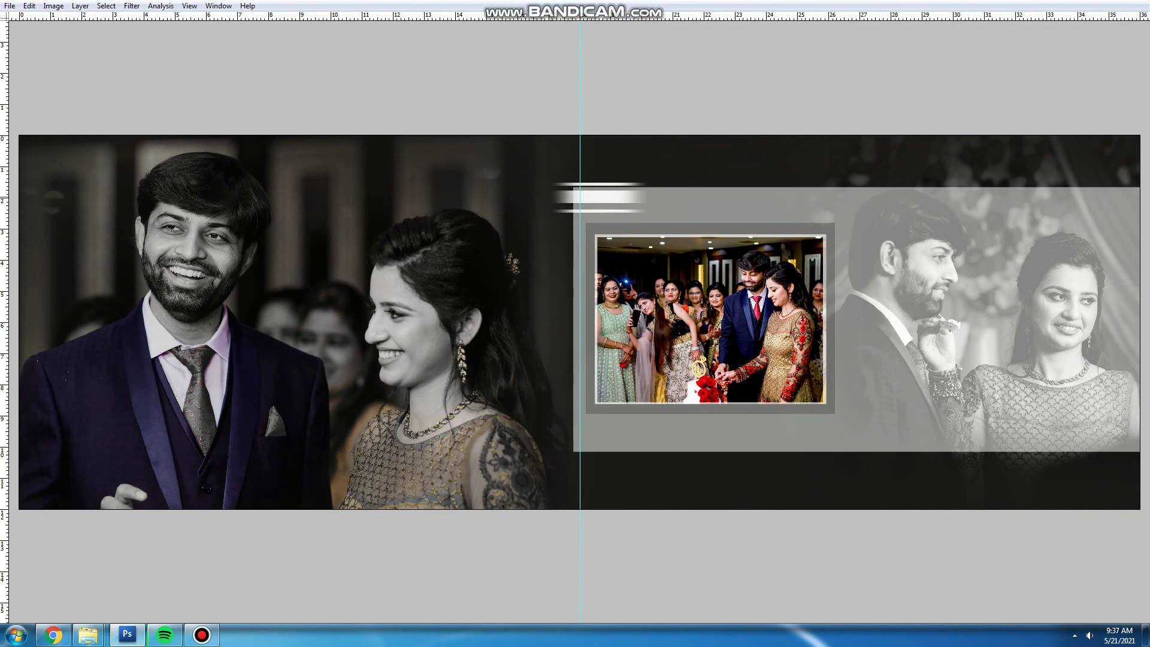
left_click_drag(635, 197, 939, 156)
key("ctrl+t")
left_click_drag(682, 157, 897, 481)
key("Return")
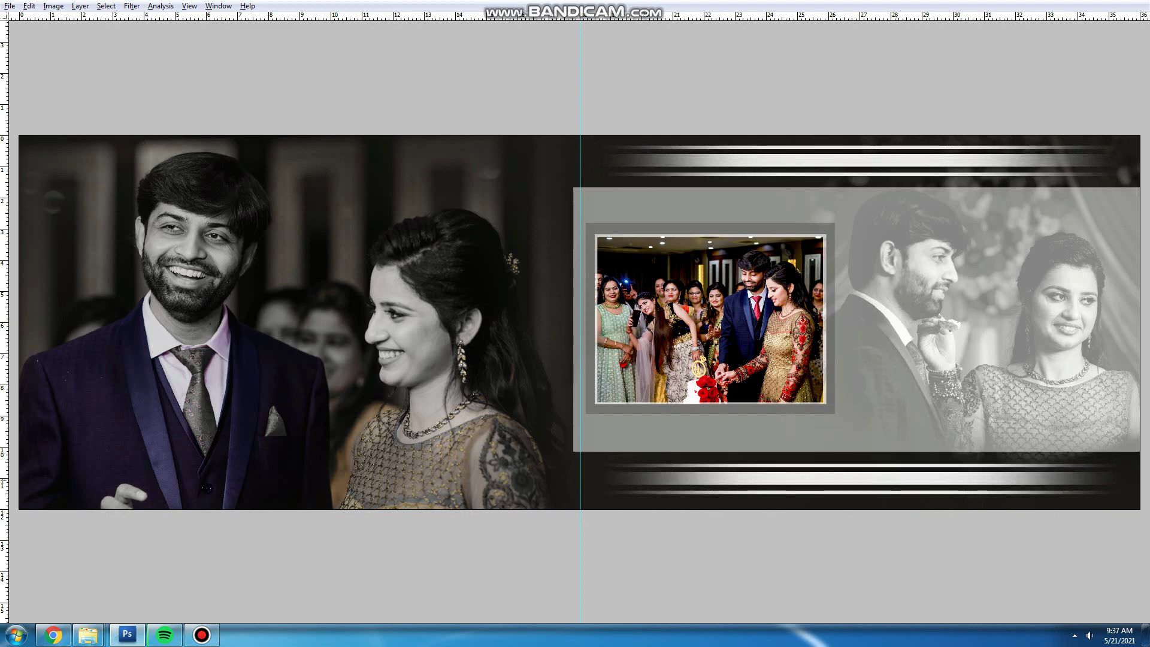
Lower the opacity of the striped bars so they show only faintly against the dark background
key("1")
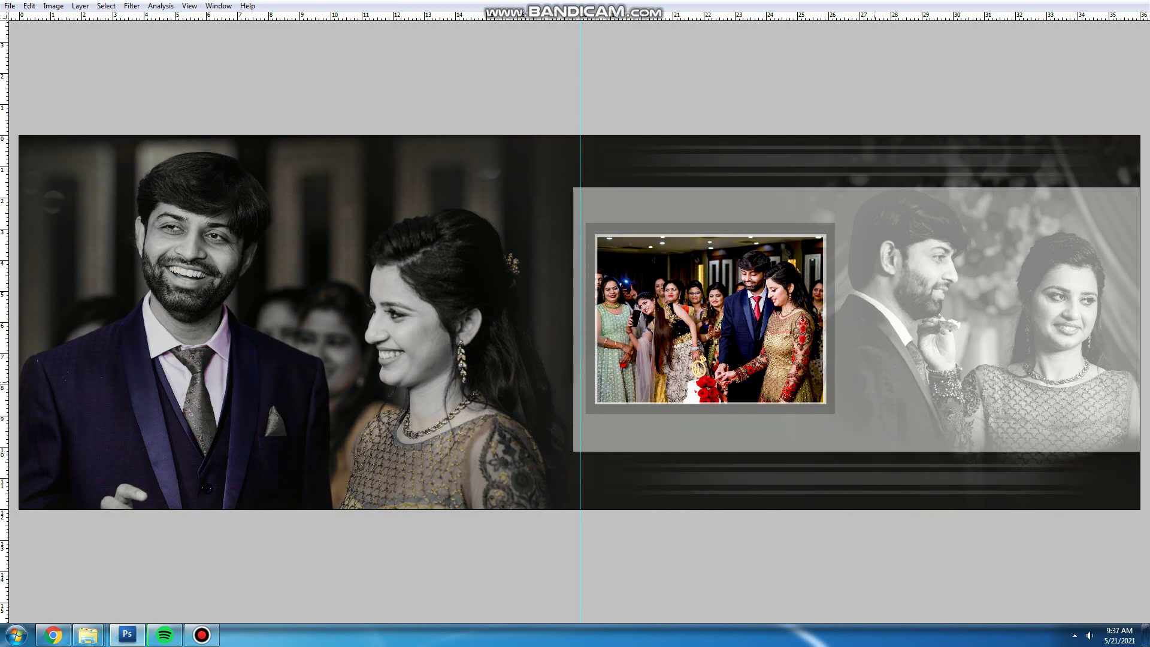
key("3")
key("2")
Select the right couple photo's layer and soften its remaining visible parts beyond the light band with the eraser
key("Tab")
left_click(1103, 227)
left_click(1103, 122)
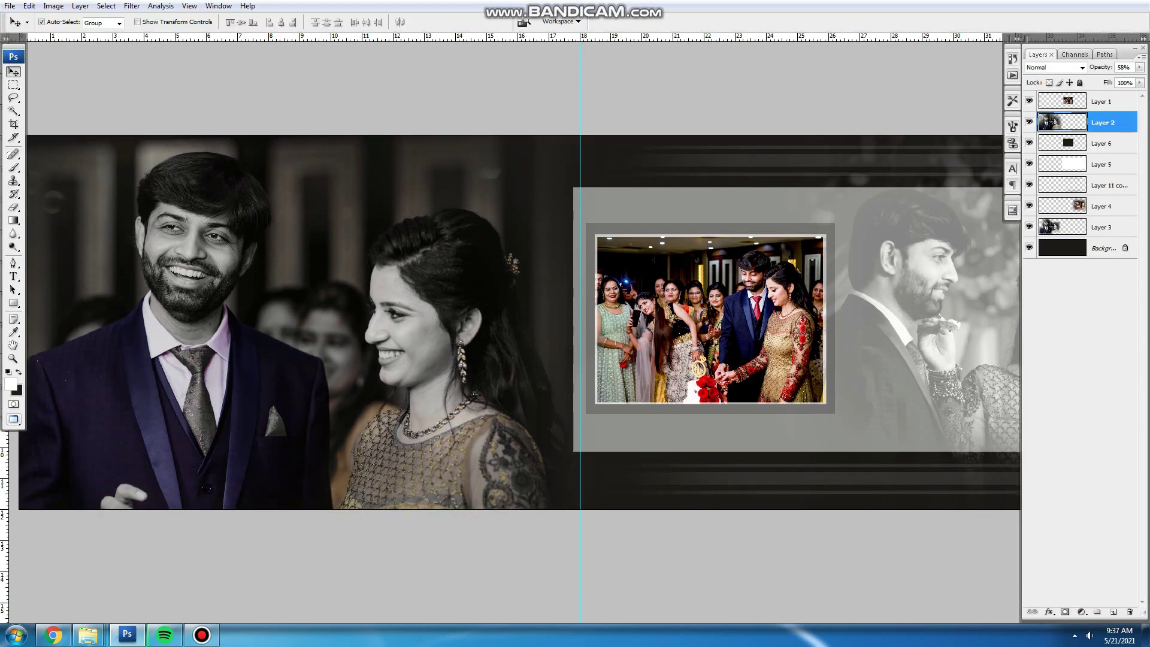
key("Tab")
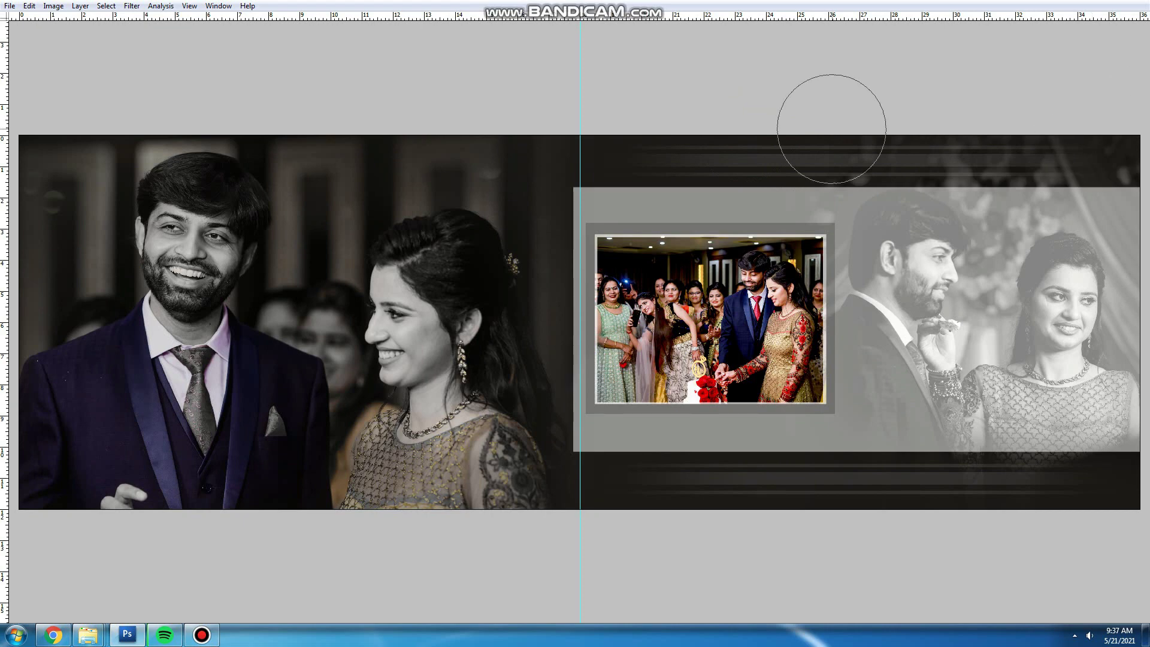
key("Tab")
key("Tab")
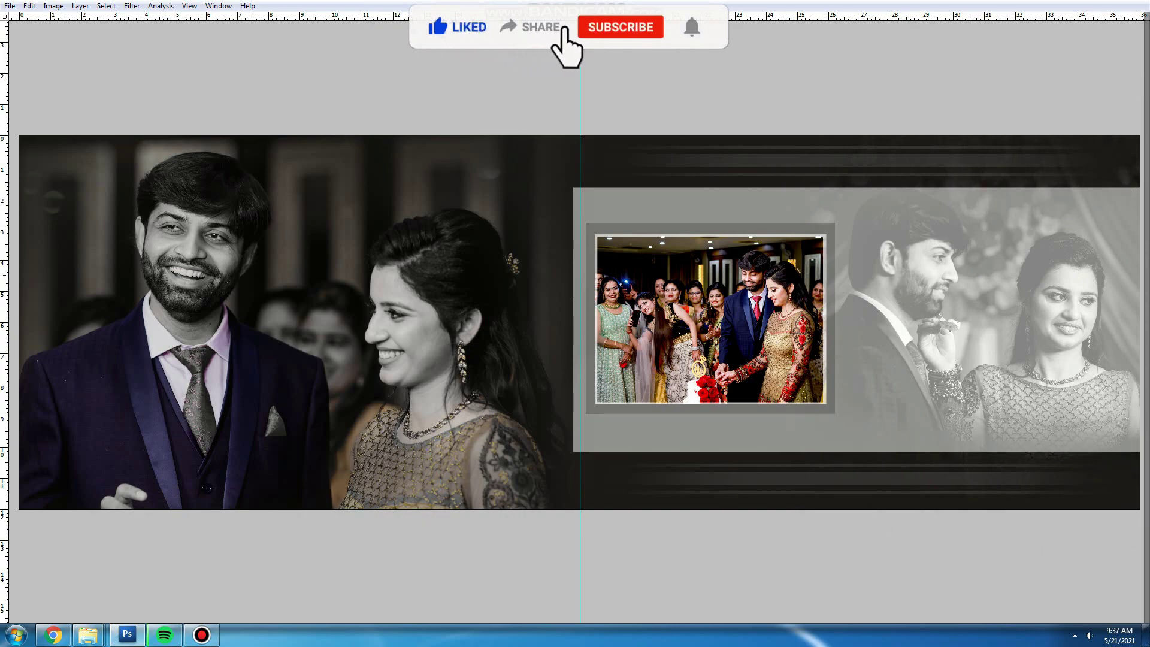
Save a JPEG copy of the finished spread as 041 copy copy.JPG in the album folder, accepting the JPEG options
key("f")
key("f")
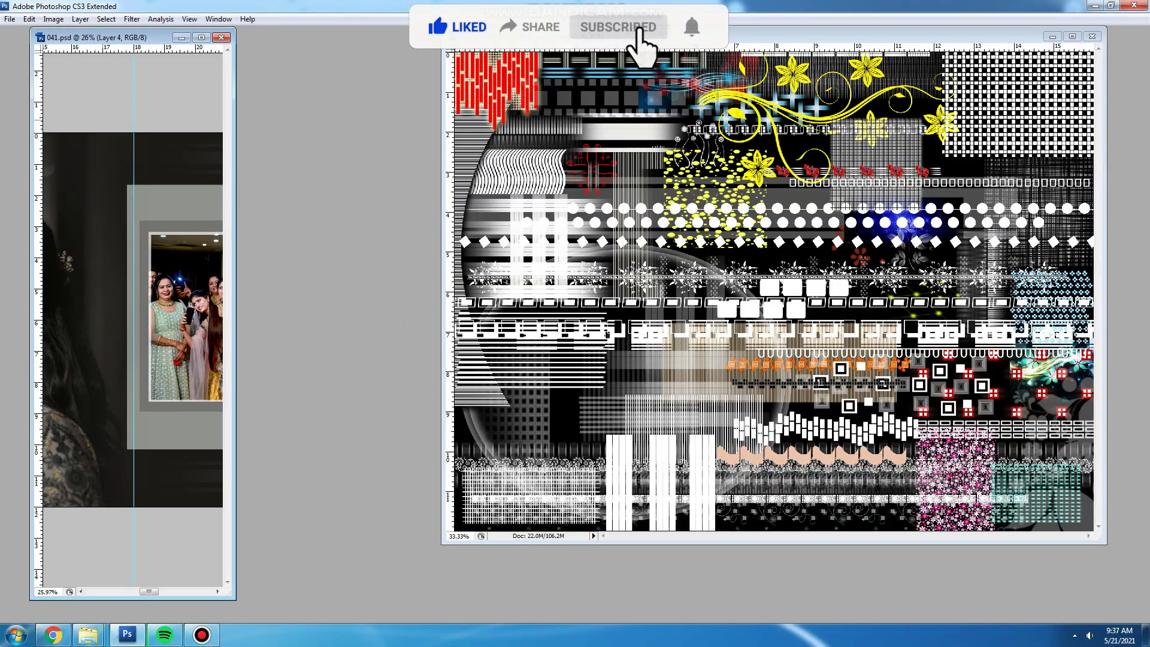
key("f")
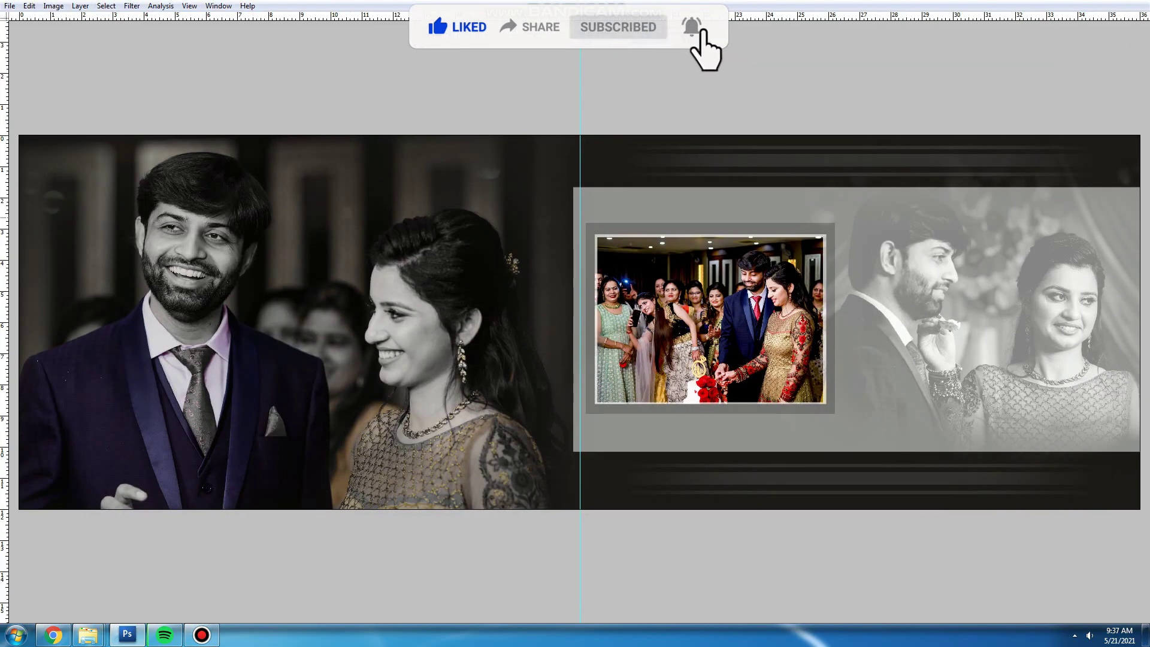
key("ctrl+alt+s")
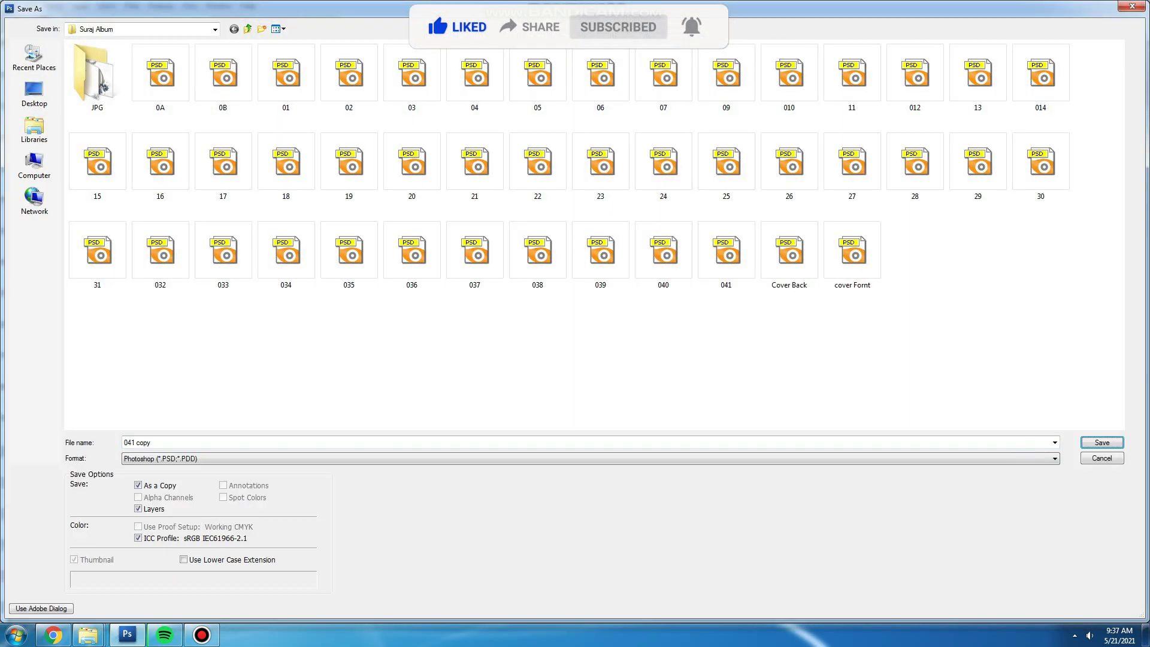
key("Tab")
key("alt+Down")
key("j")
key("Return")
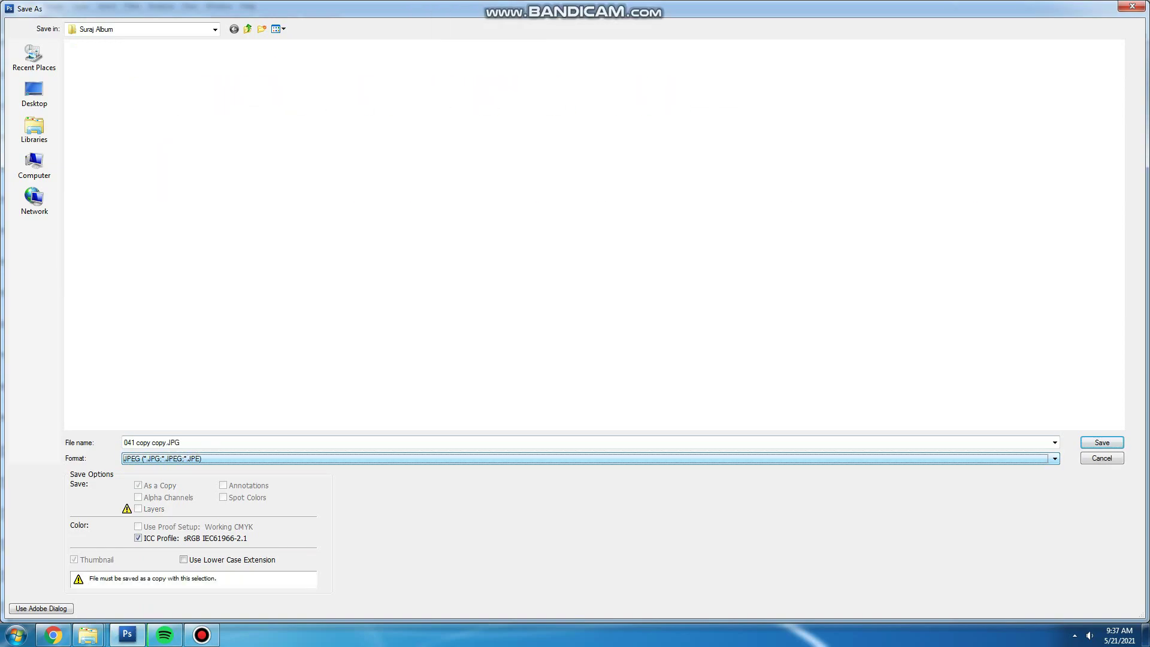
key("Return")
key("Return")
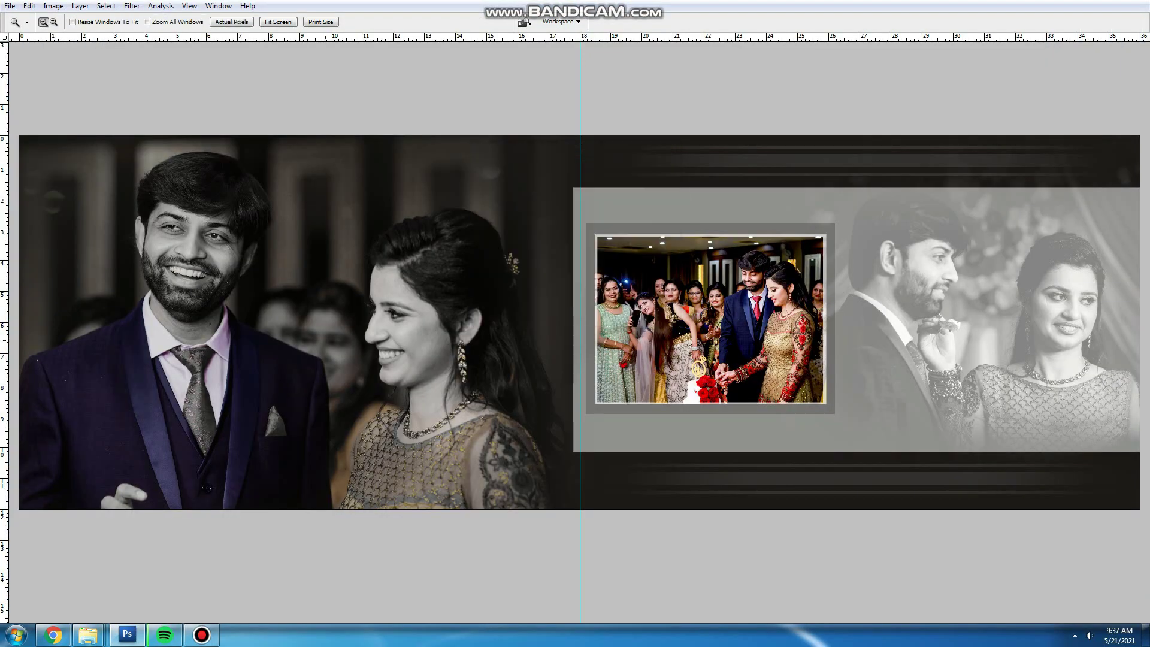